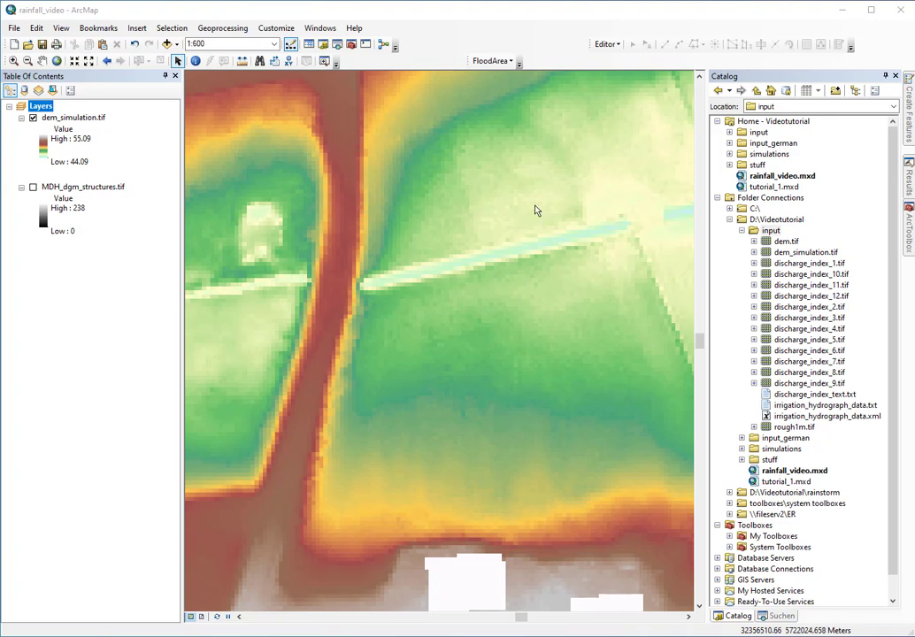
Create a Polyline shapefile 'pointinput' in the input folder with ETRS 1989 UTM Zone N32
right_click(770, 231)
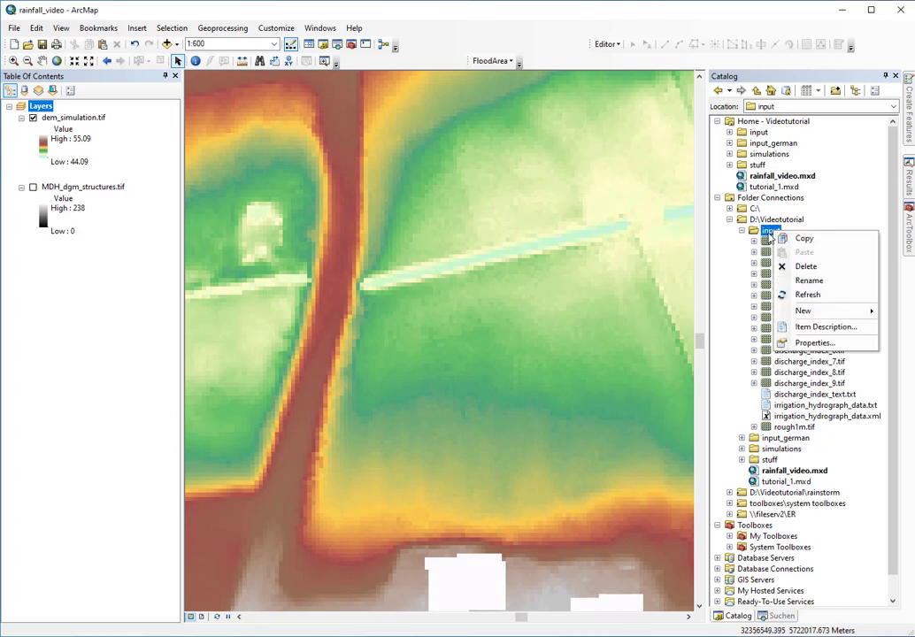
mouse_move(801, 311)
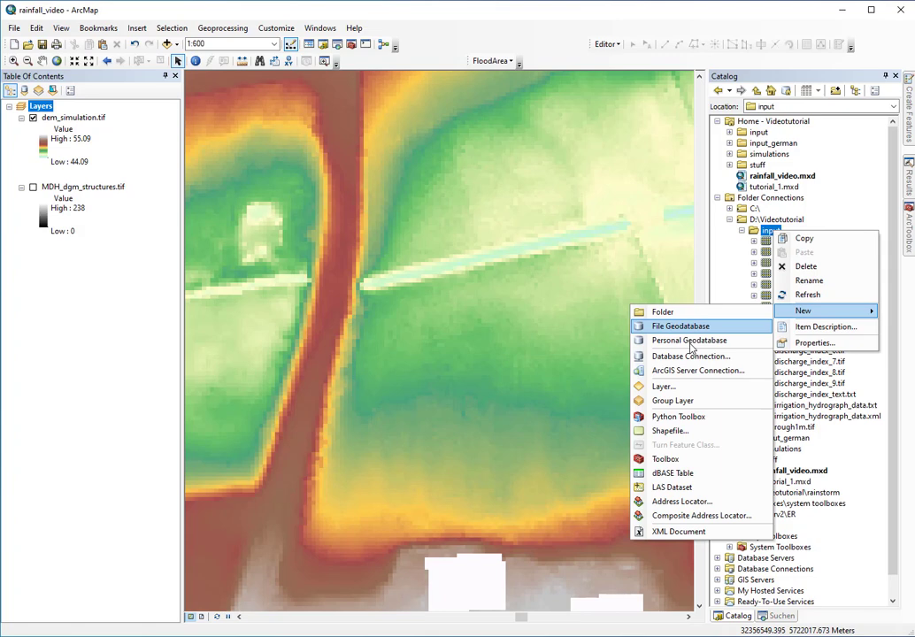
left_click(669, 431)
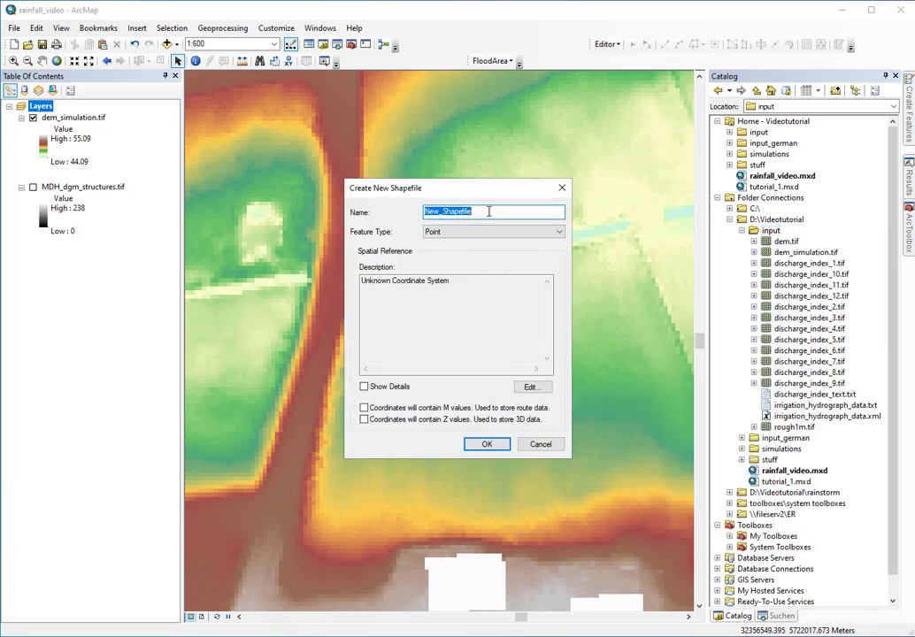
type("pointinput")
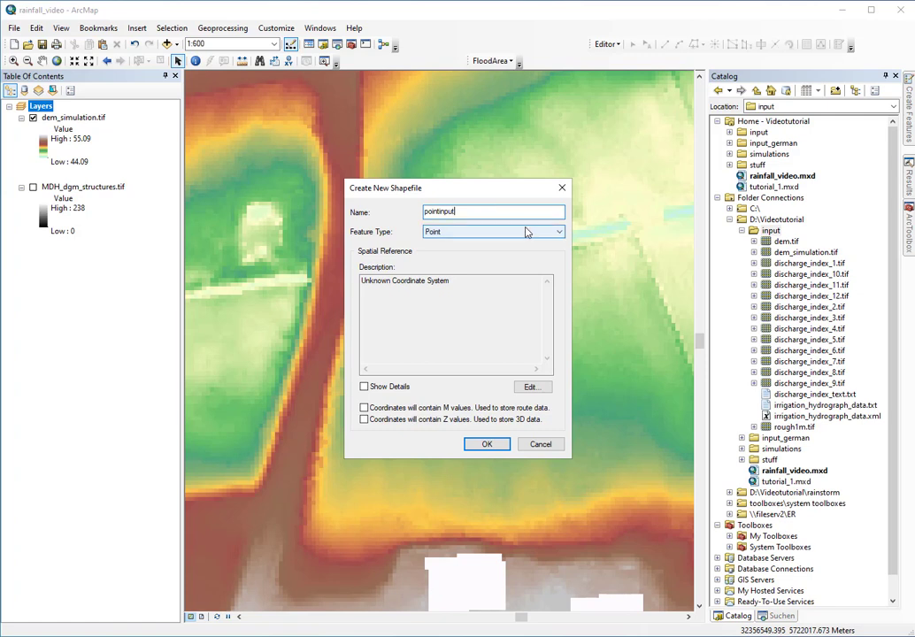
left_click(487, 232)
left_click(459, 252)
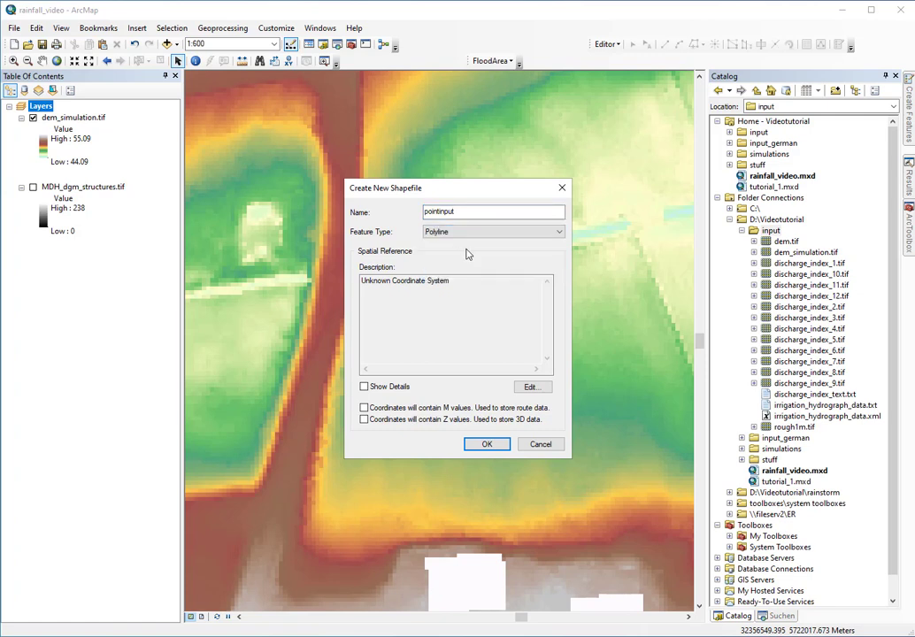
left_click(529, 386)
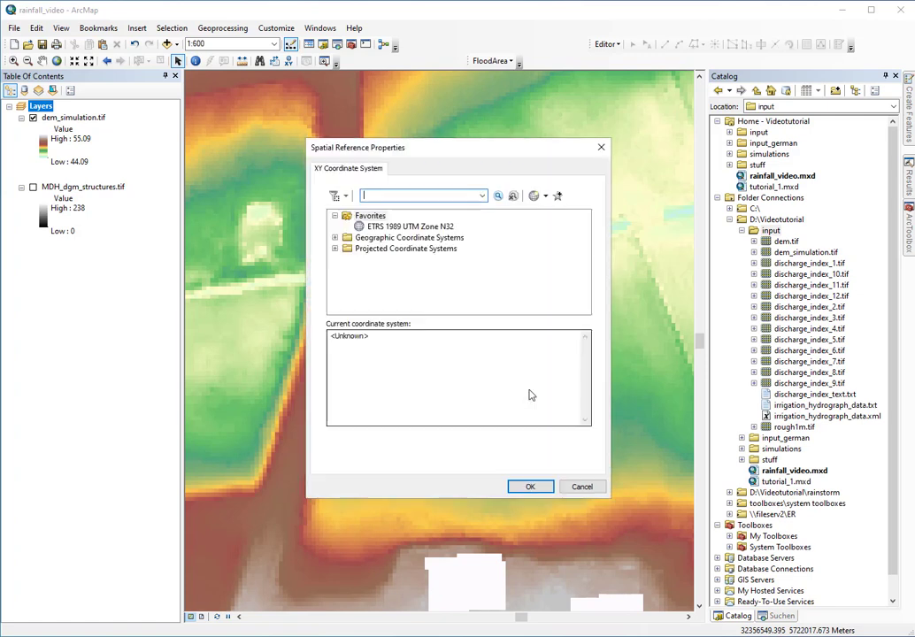
left_click(409, 228)
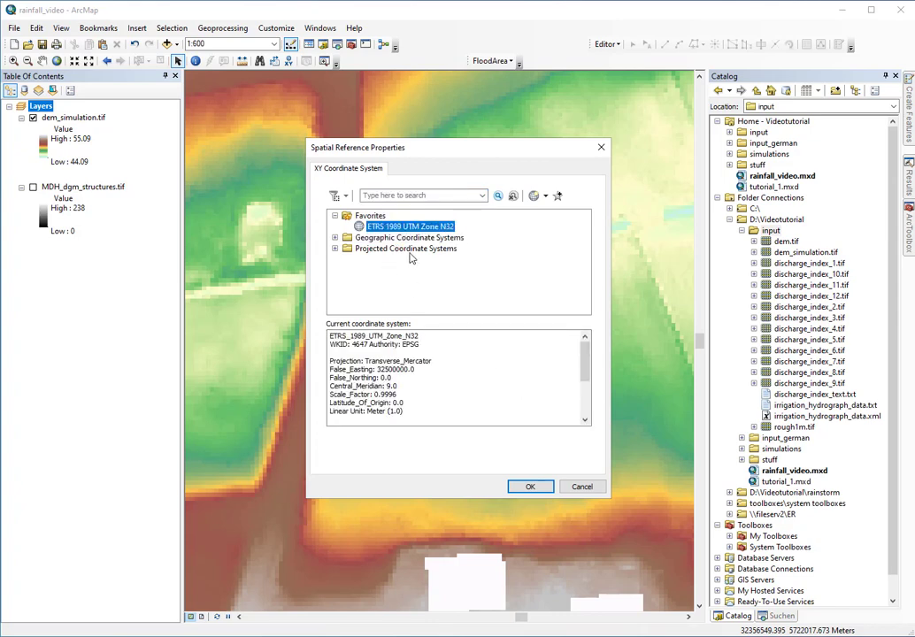
left_click(529, 487)
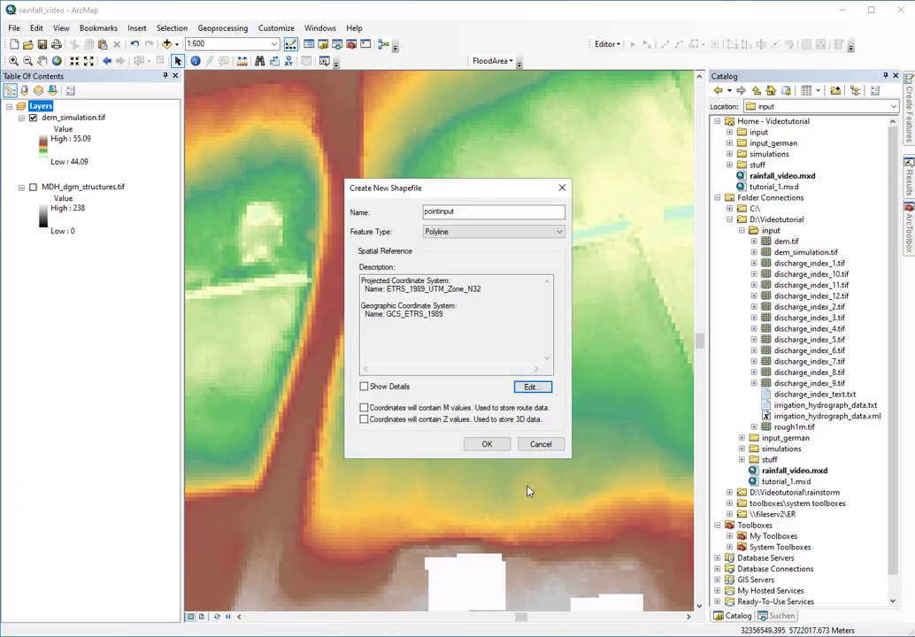
left_click(485, 445)
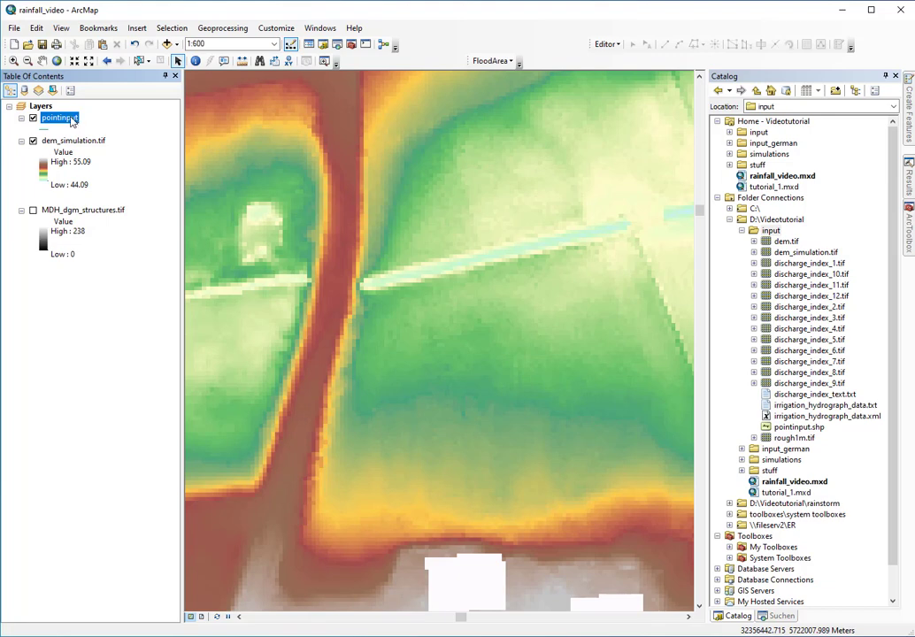
Open the pointinput attribute table and add a Float field named discharge
right_click(73, 122)
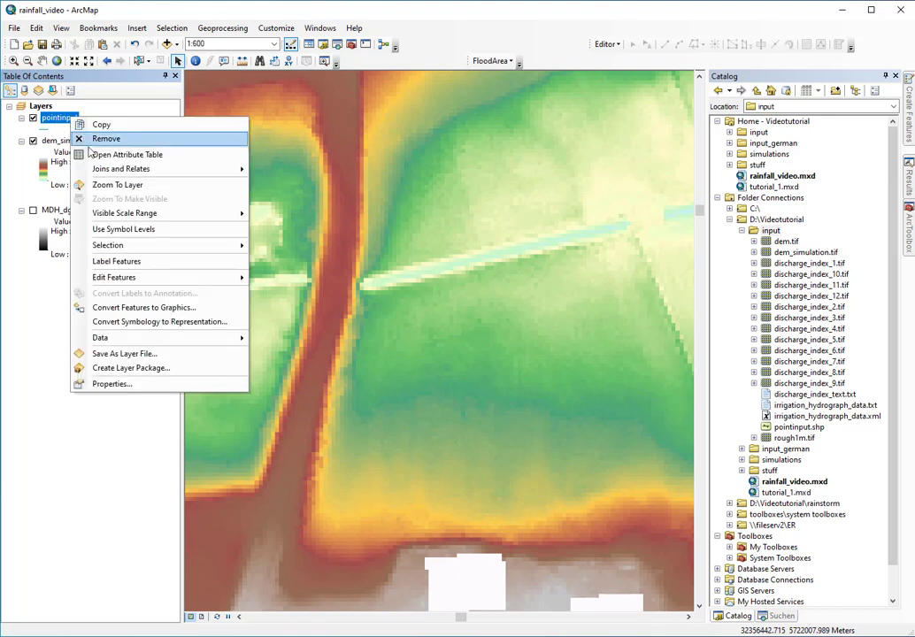
left_click(115, 156)
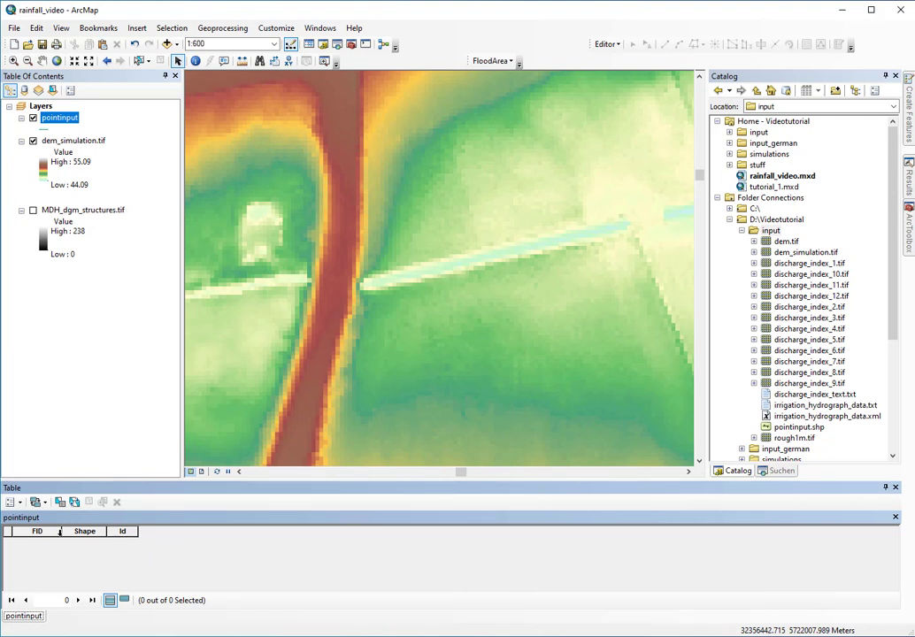
left_click(12, 502)
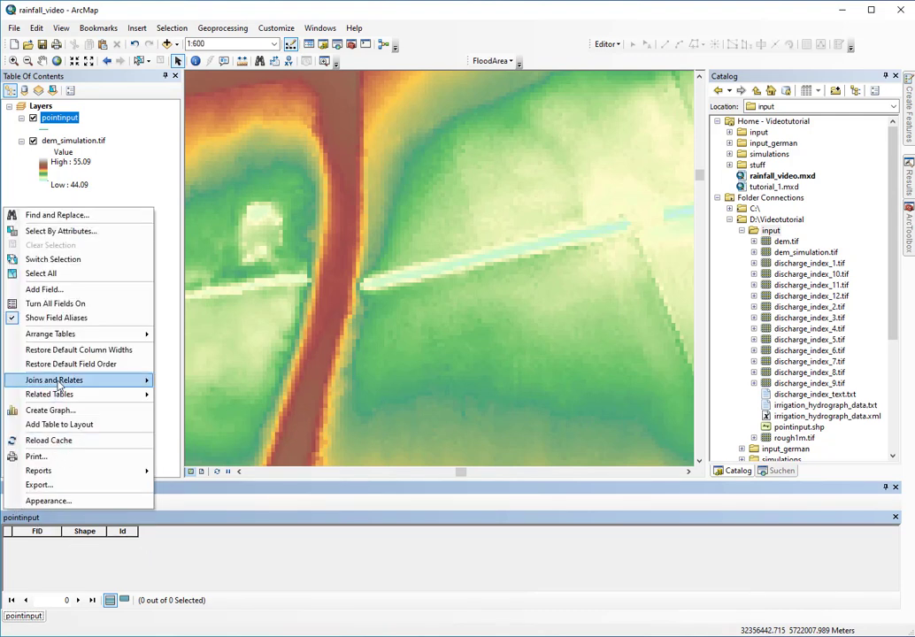
left_click(45, 289)
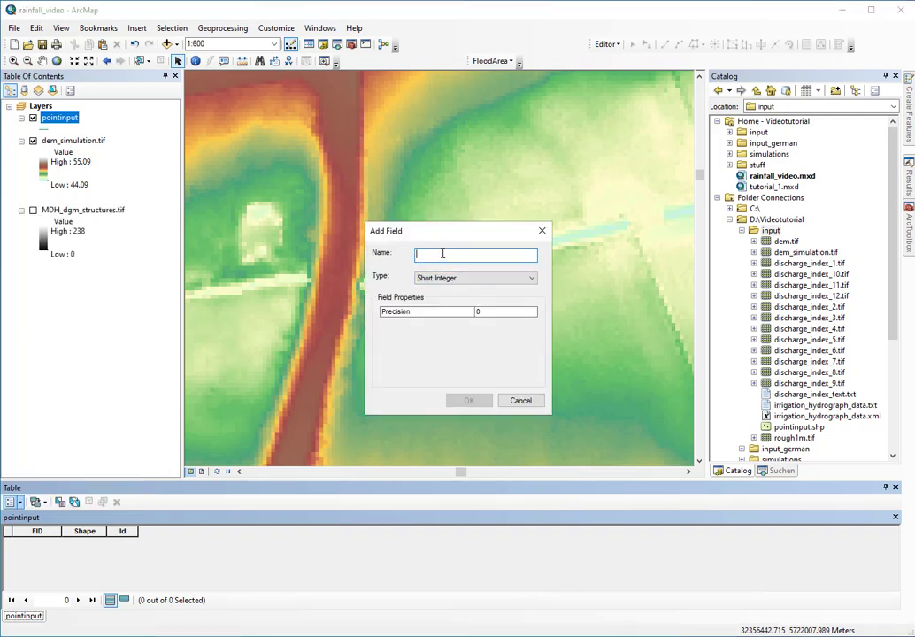
type("dischar")
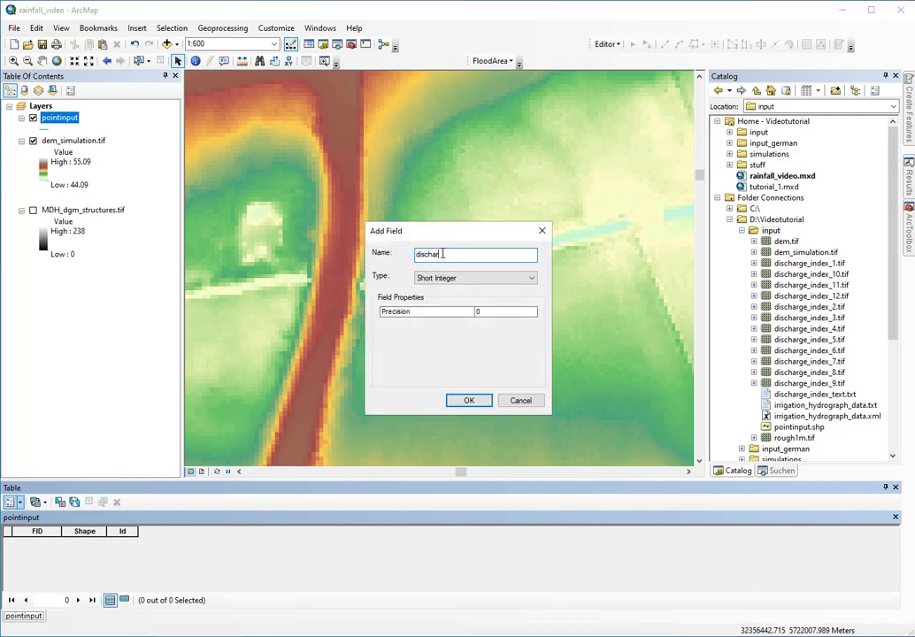
type("ge")
left_click(517, 279)
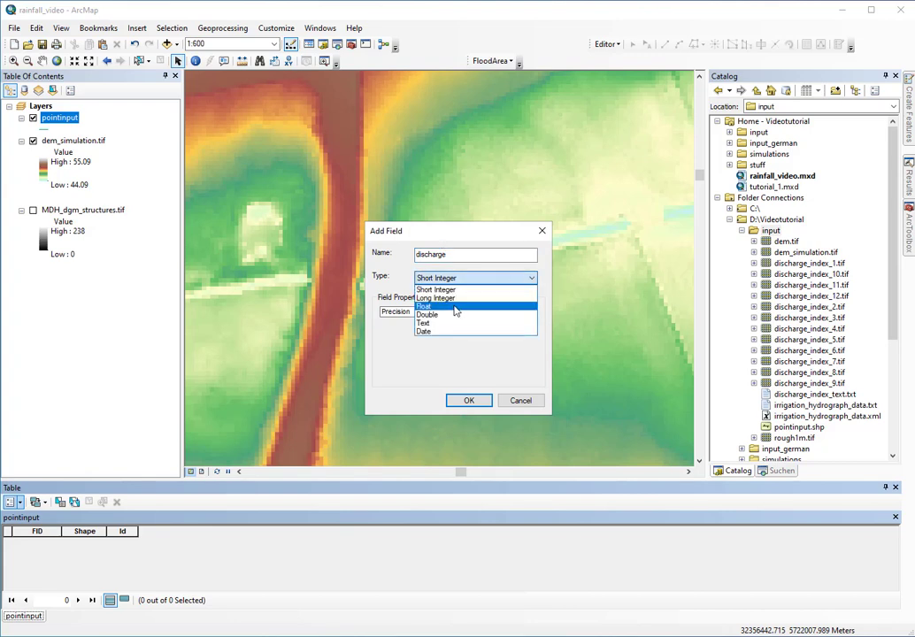
left_click(448, 308)
left_click(469, 400)
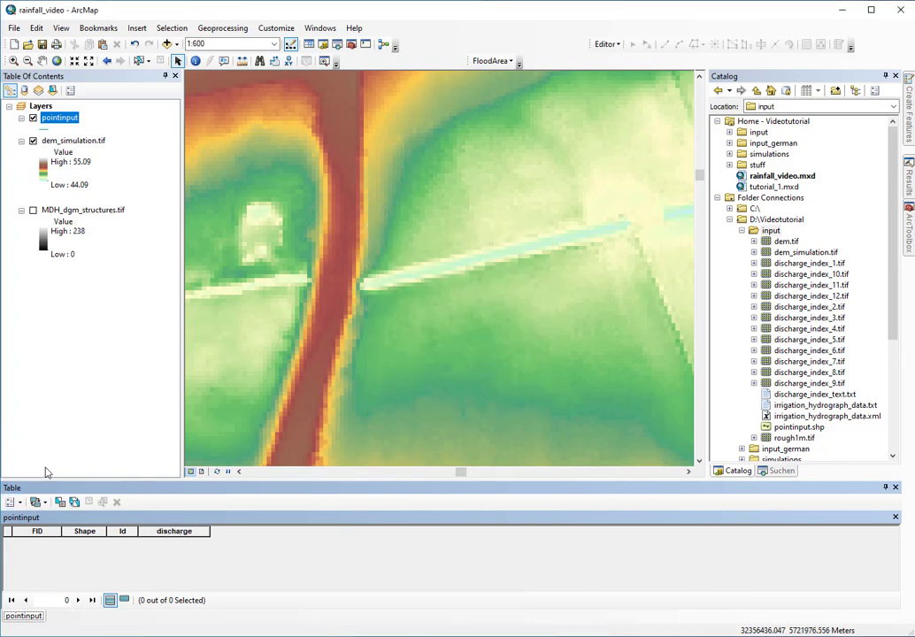
Add a Text field named comment to the table
left_click(35, 502)
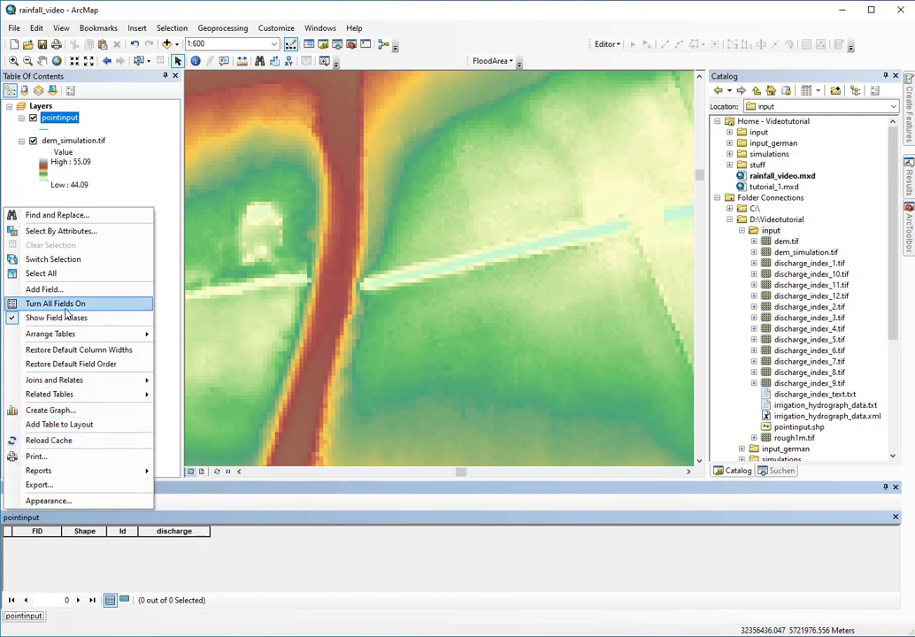
left_click(44, 290)
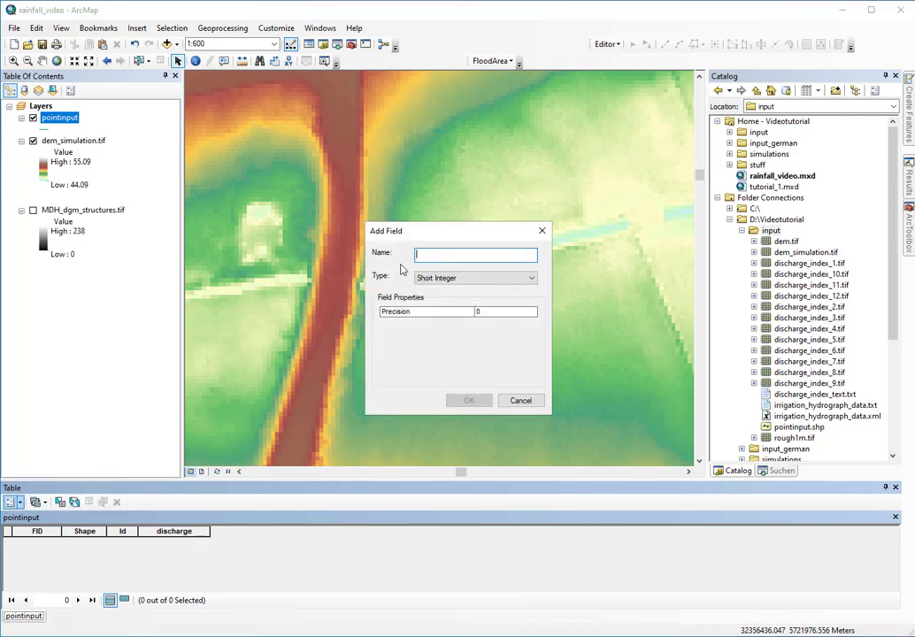
type("ci")
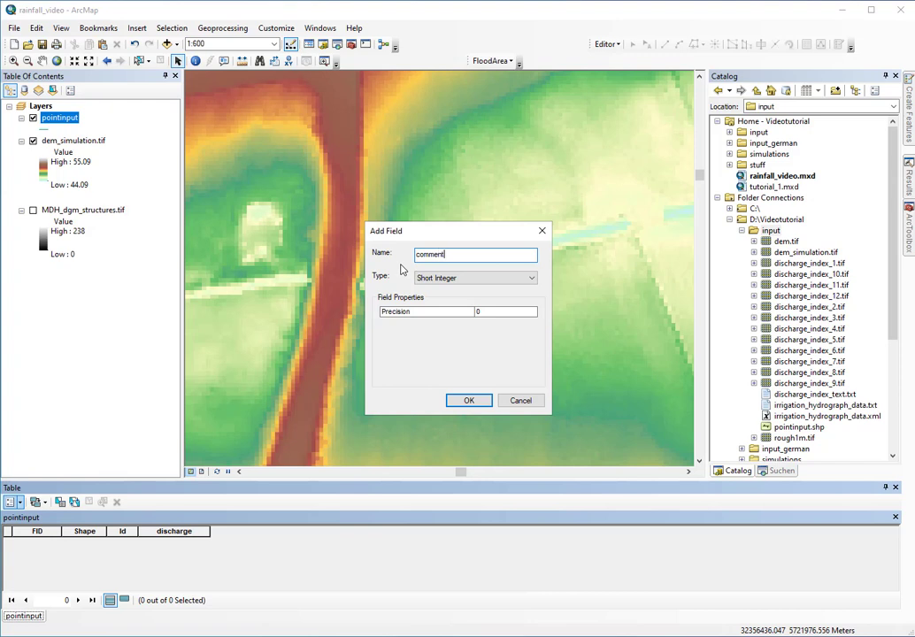
type("mment")
left_click(434, 278)
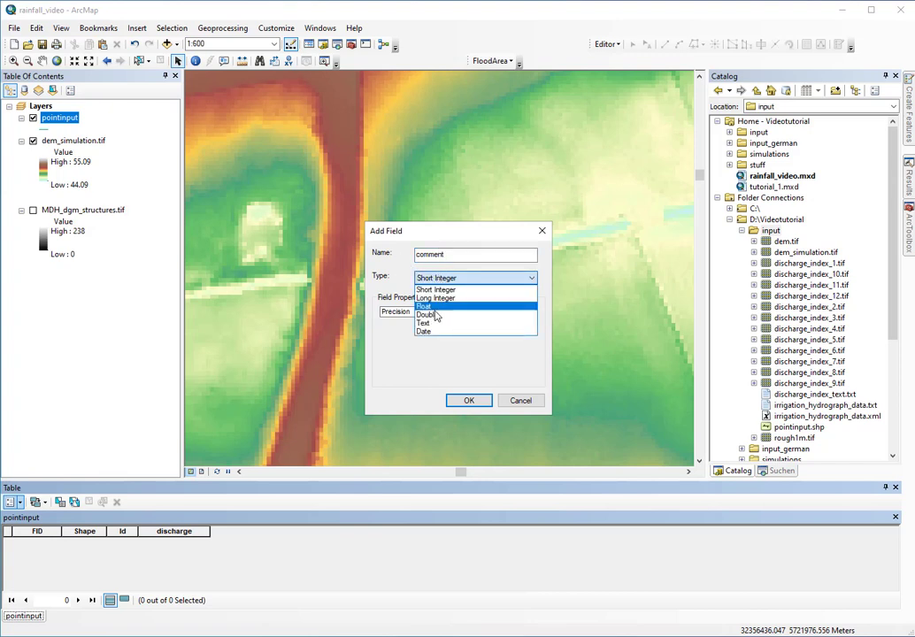
left_click(429, 326)
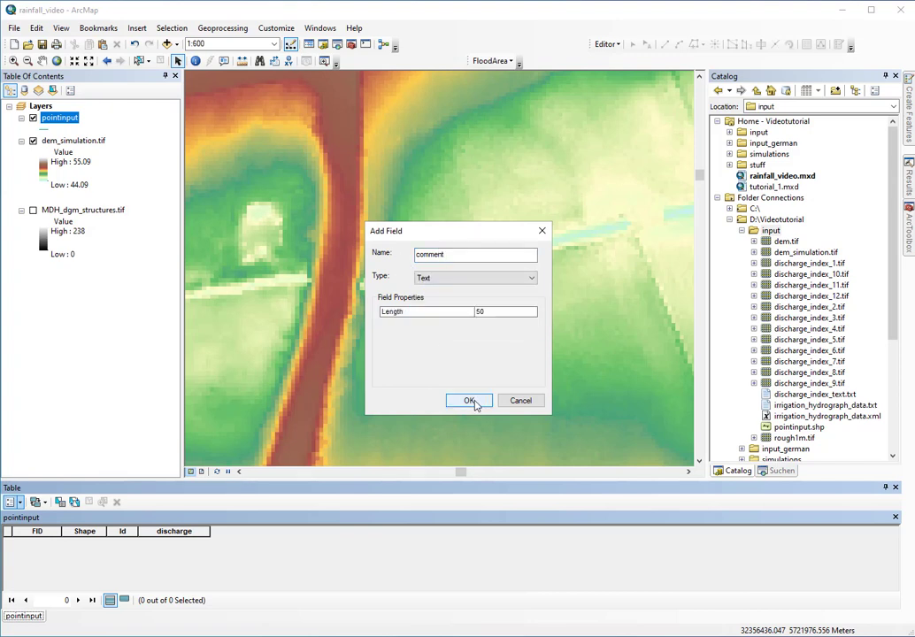
left_click(470, 400)
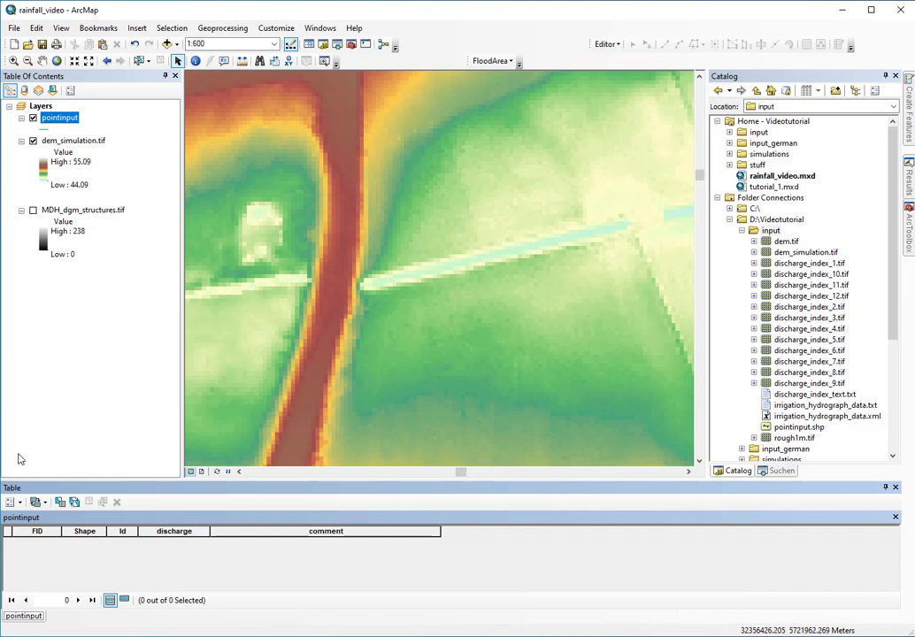
Add the target and threshold fields to the pointinput table
left_click(11, 502)
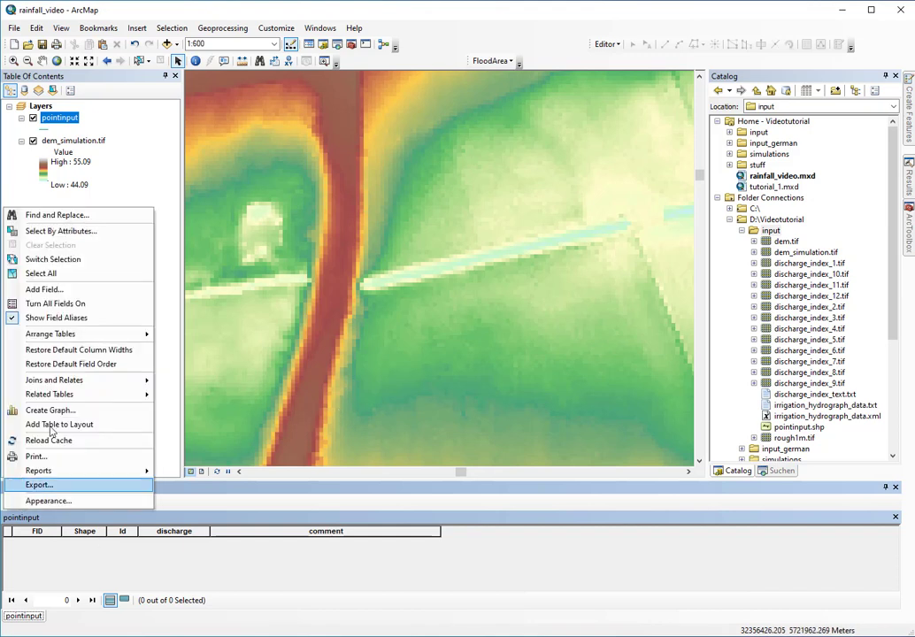
left_click(49, 289)
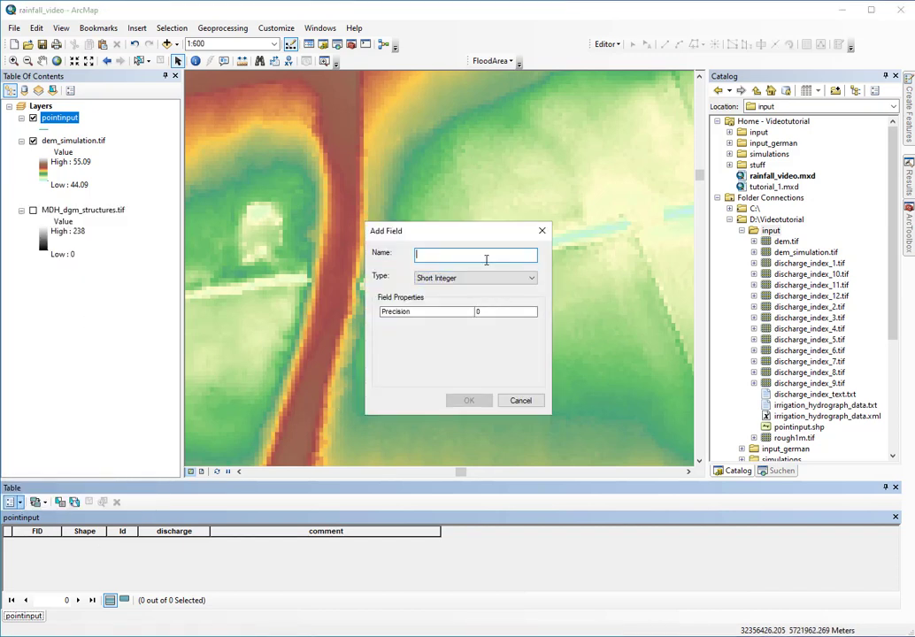
type("target")
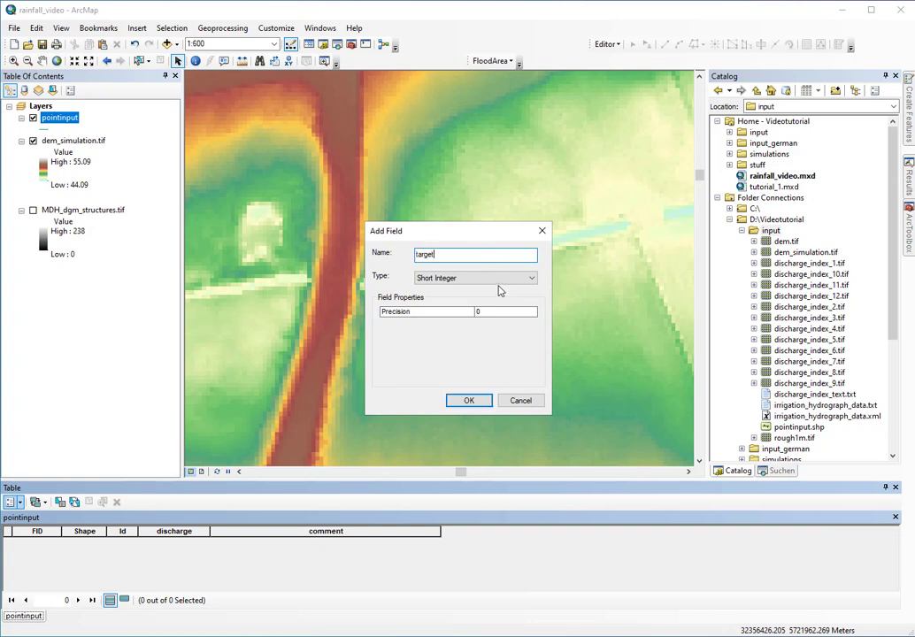
left_click(469, 400)
left_click(12, 501)
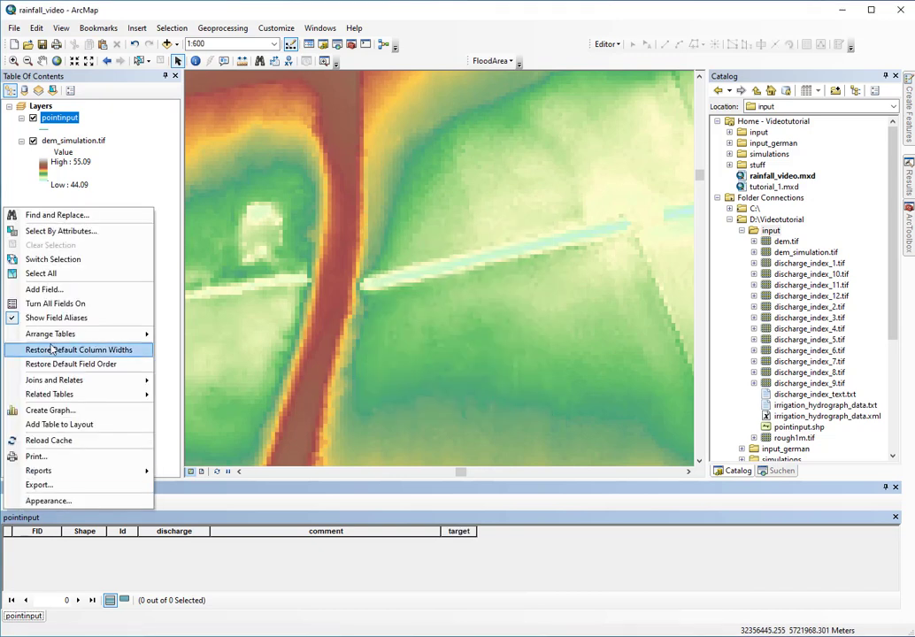
left_click(42, 289)
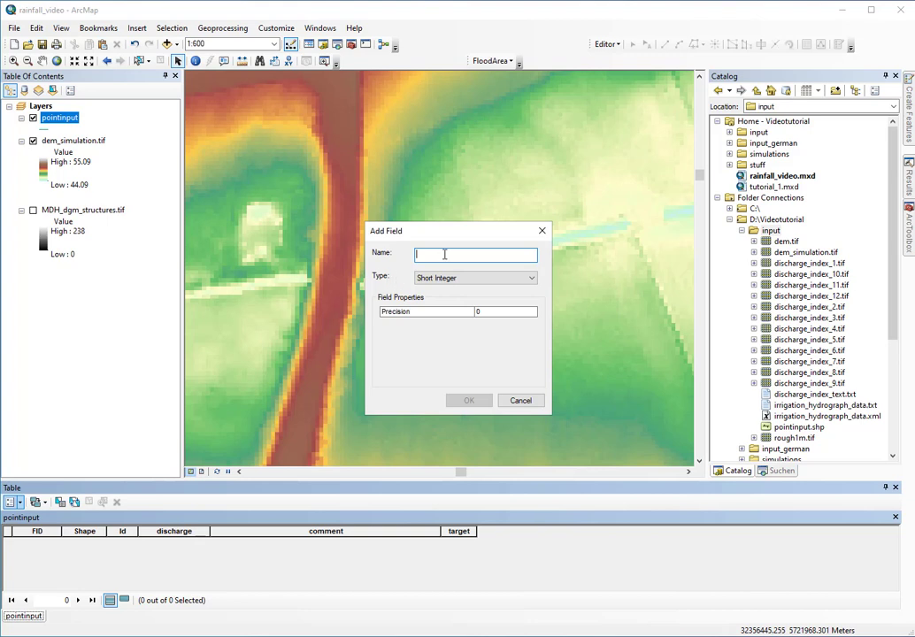
type("threshold")
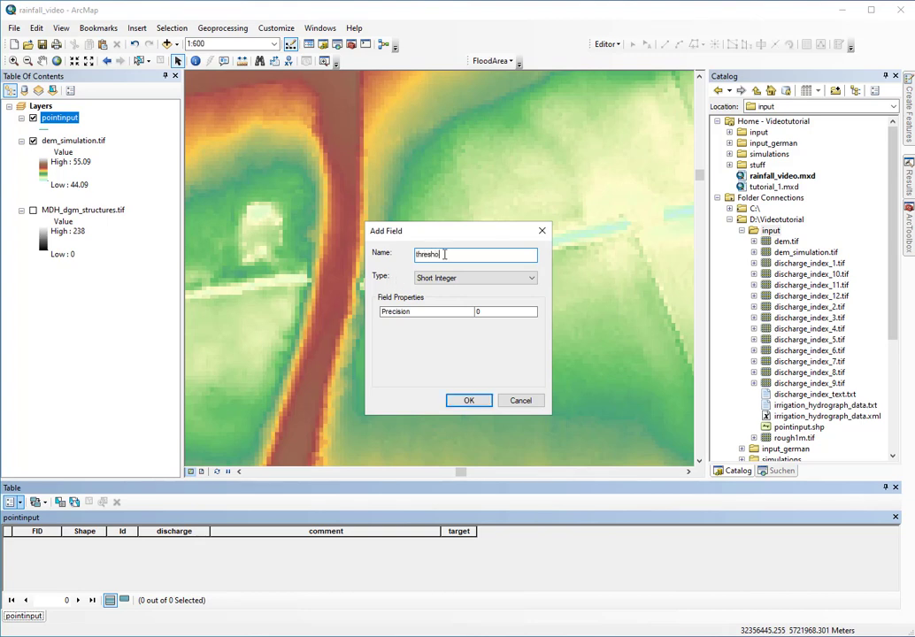
left_click(461, 402)
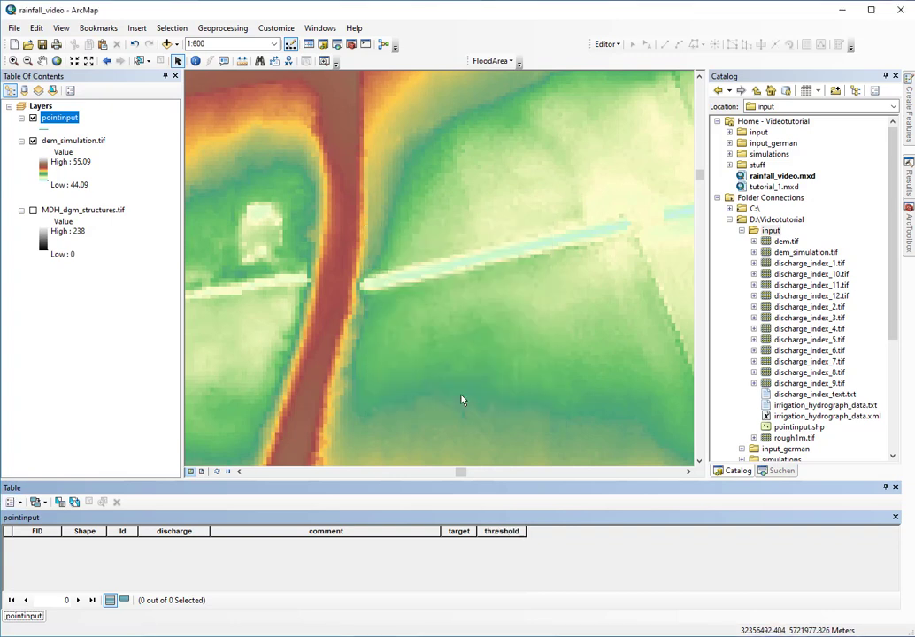
Add a Short Integer field named scenario
left_click(18, 503)
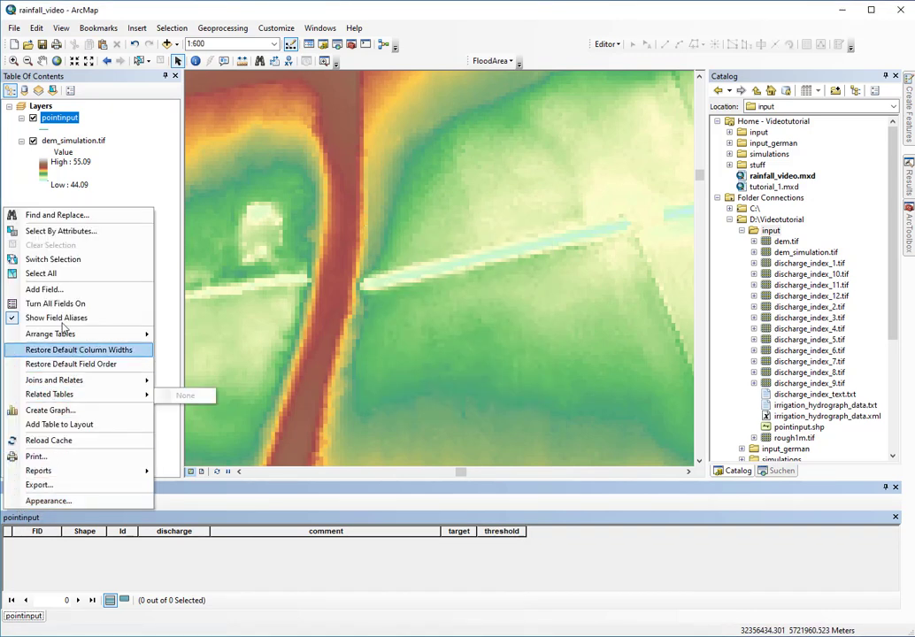
left_click(62, 289)
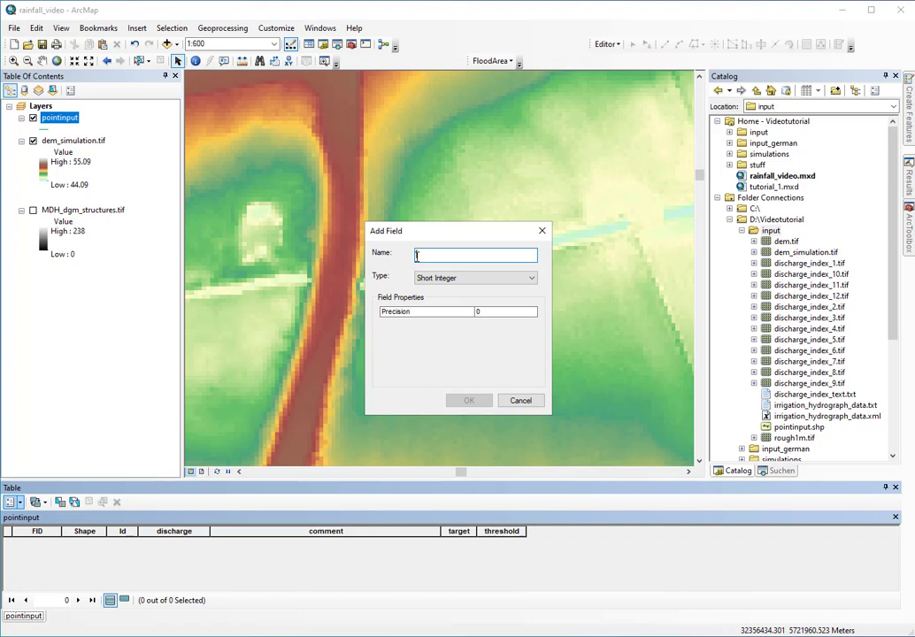
type("rice")
type("ario")
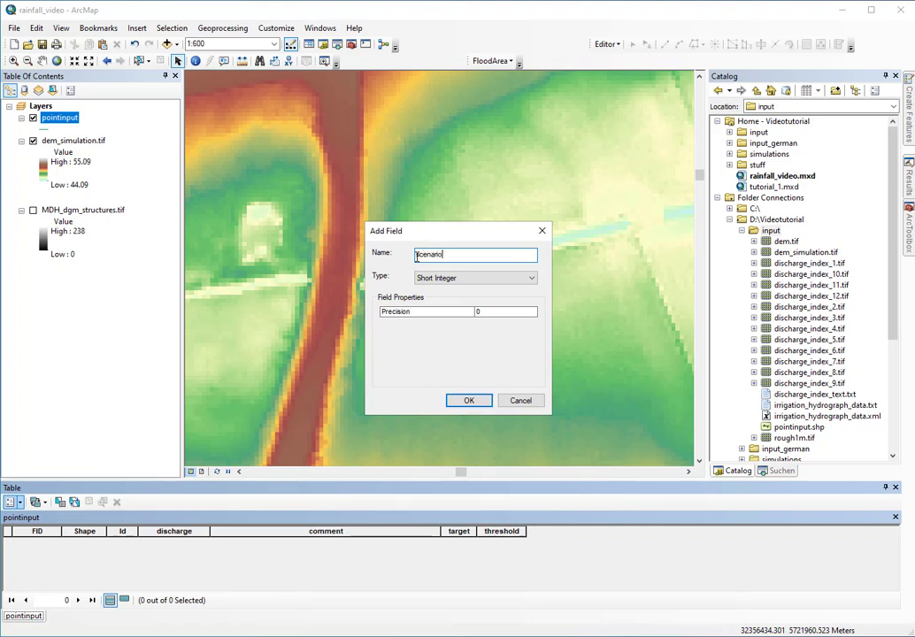
left_click(469, 400)
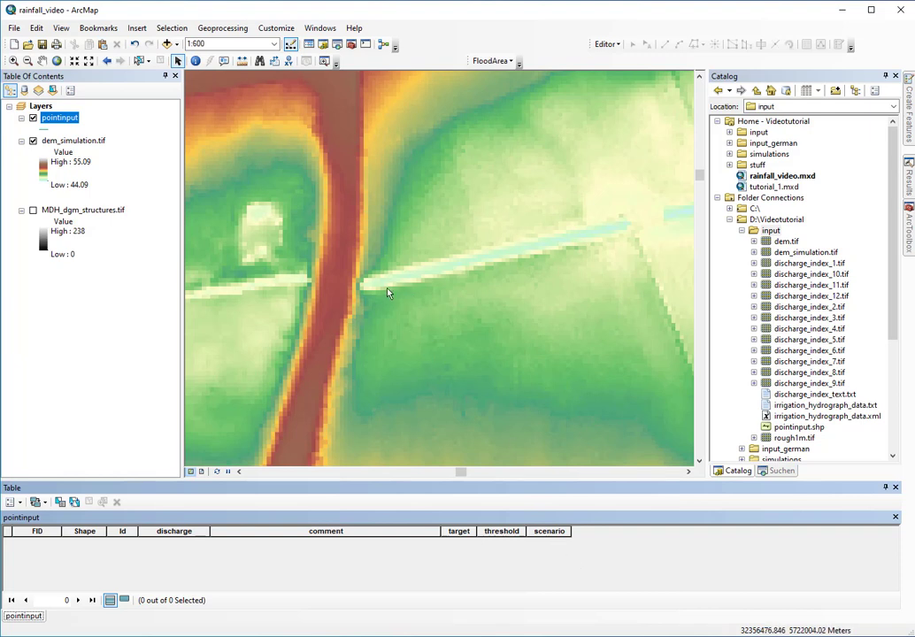
Start an editing session on pointinput and select its template in Create Features
right_click(66, 122)
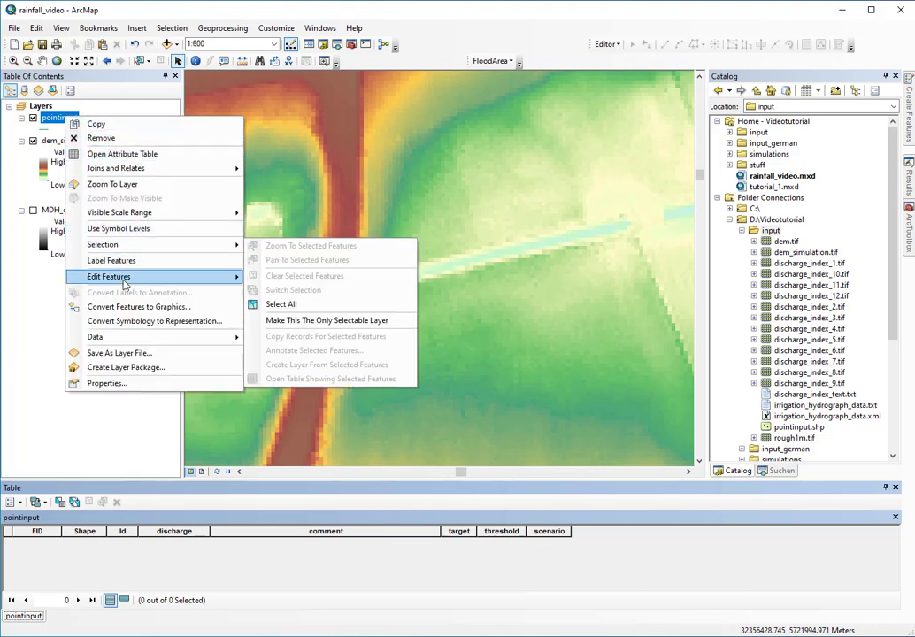
mouse_move(133, 276)
left_click(285, 277)
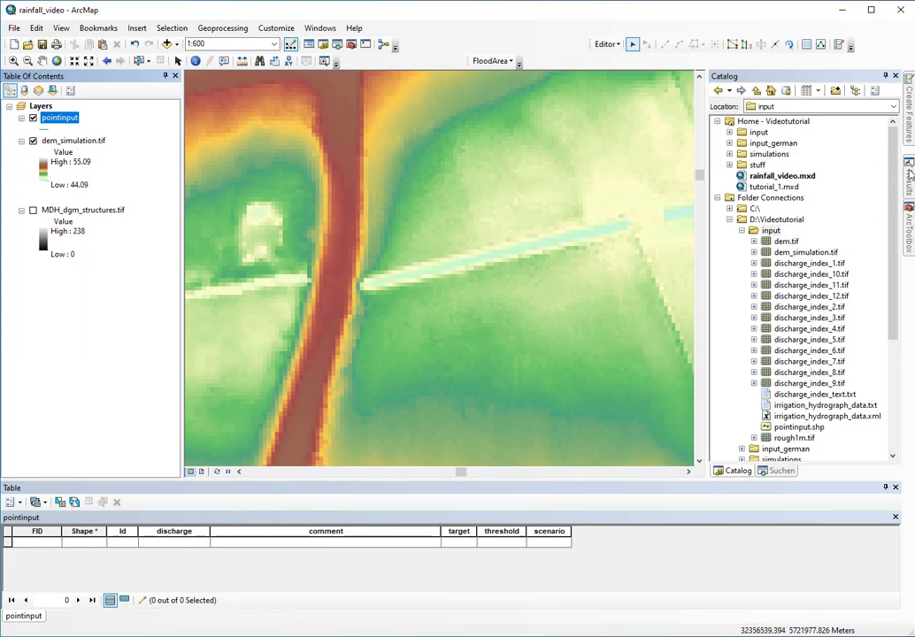
left_click(912, 139)
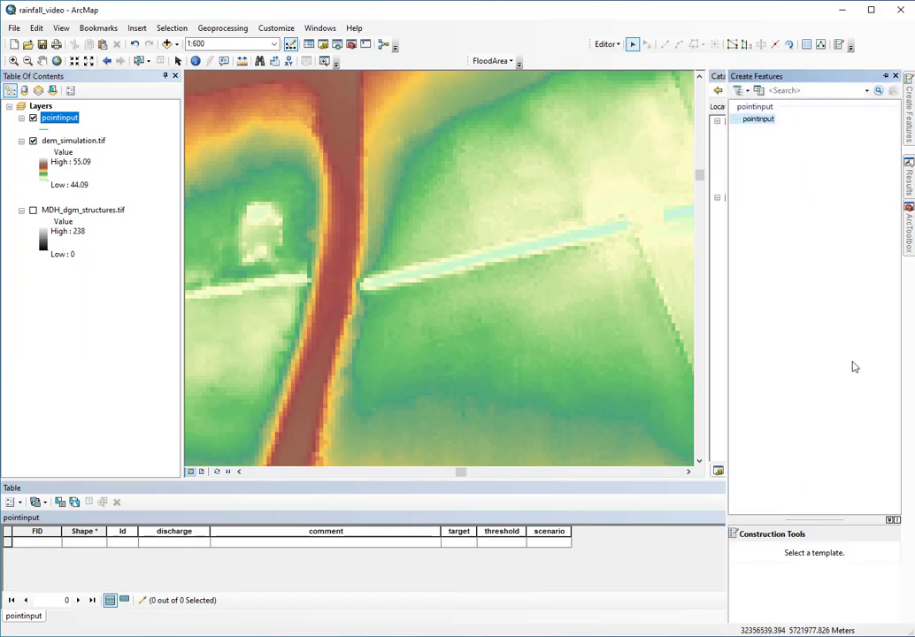
left_click(757, 120)
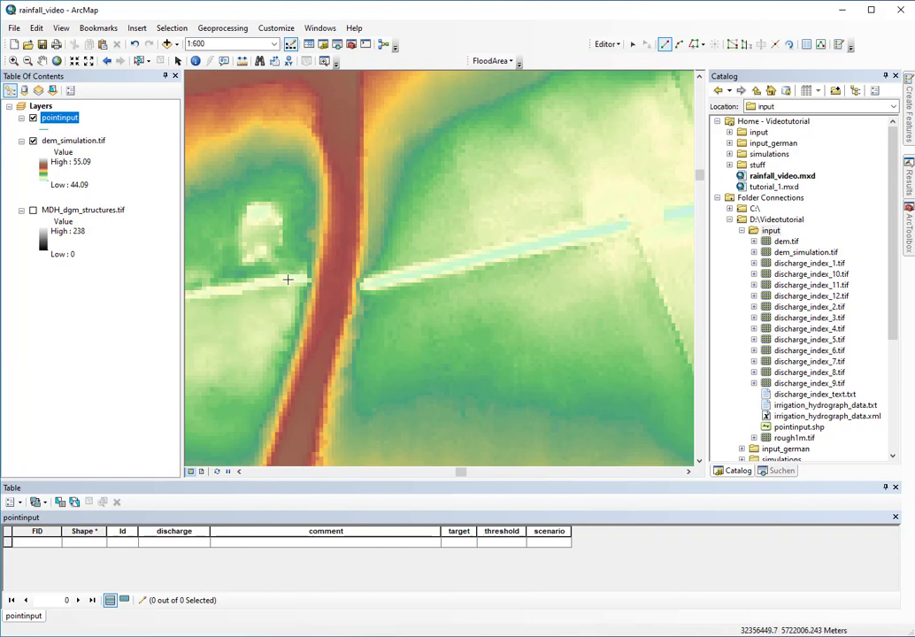
Zoom in on the river and draw a line from its west bank to its east bank
scroll(298, 280, "up", 5)
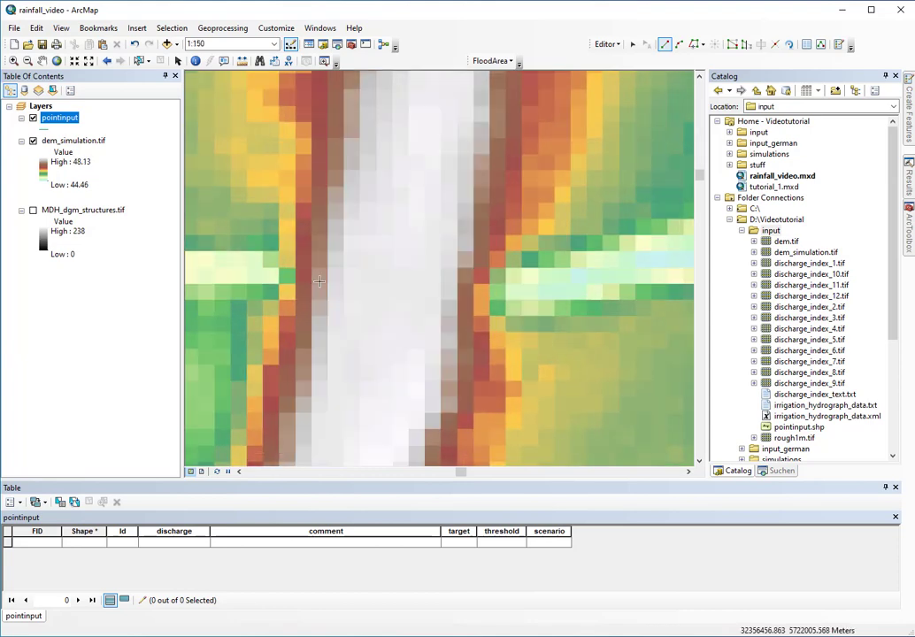
left_click(272, 276)
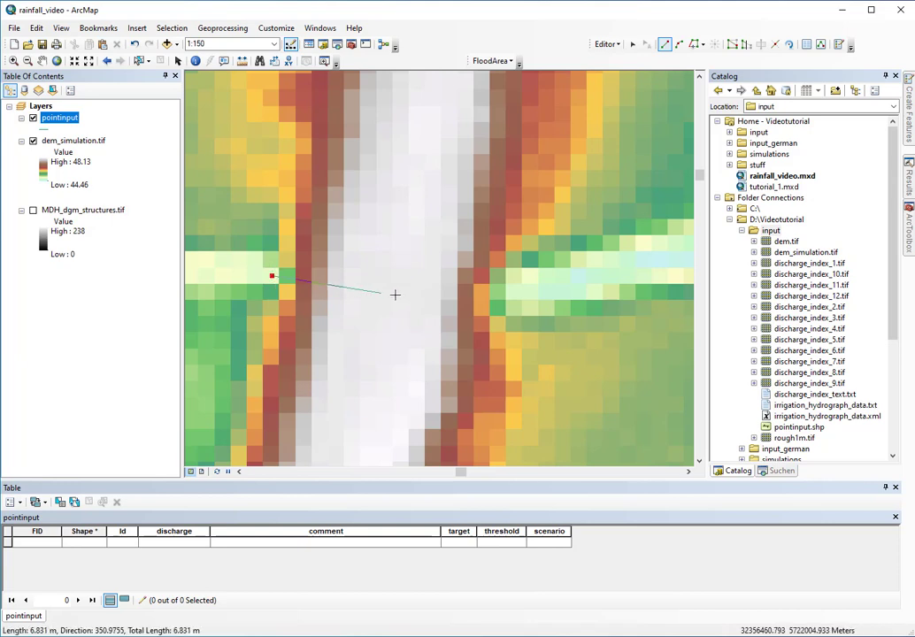
left_click(516, 292)
double_click(516, 291)
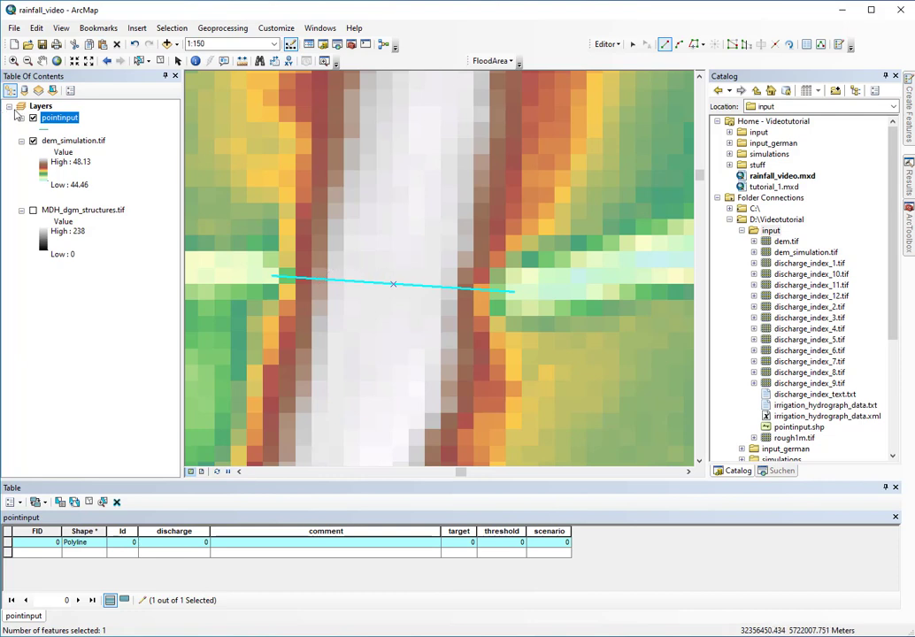
Symbolize the pointinput lines with the Arrow at End line style in Layer Properties
right_click(59, 119)
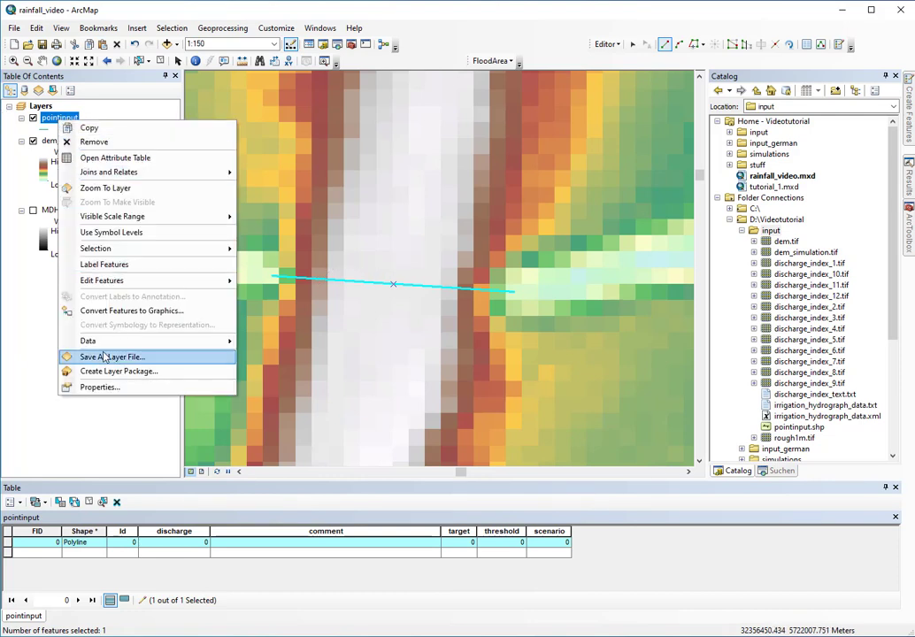
left_click(106, 388)
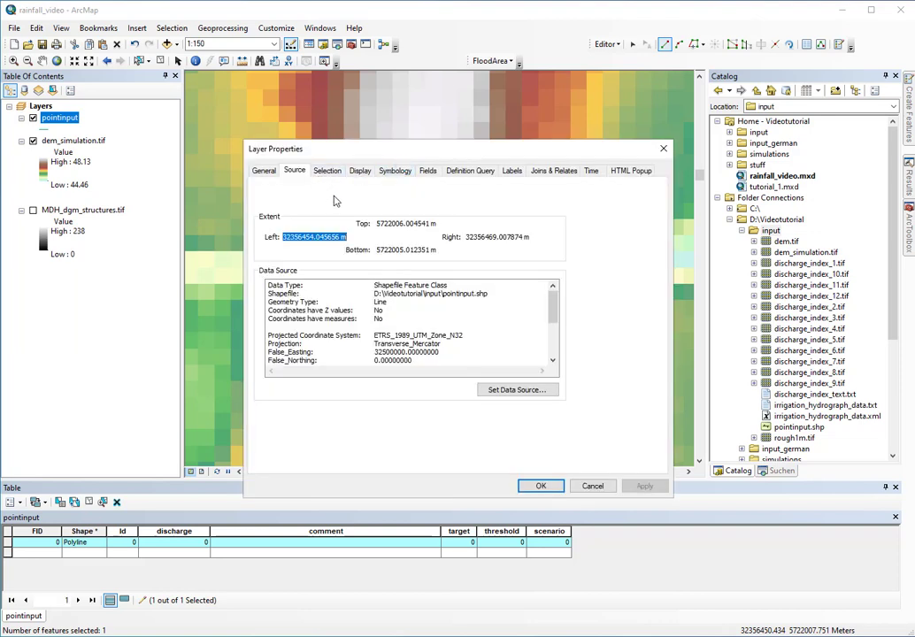
left_click(396, 173)
left_click(426, 240)
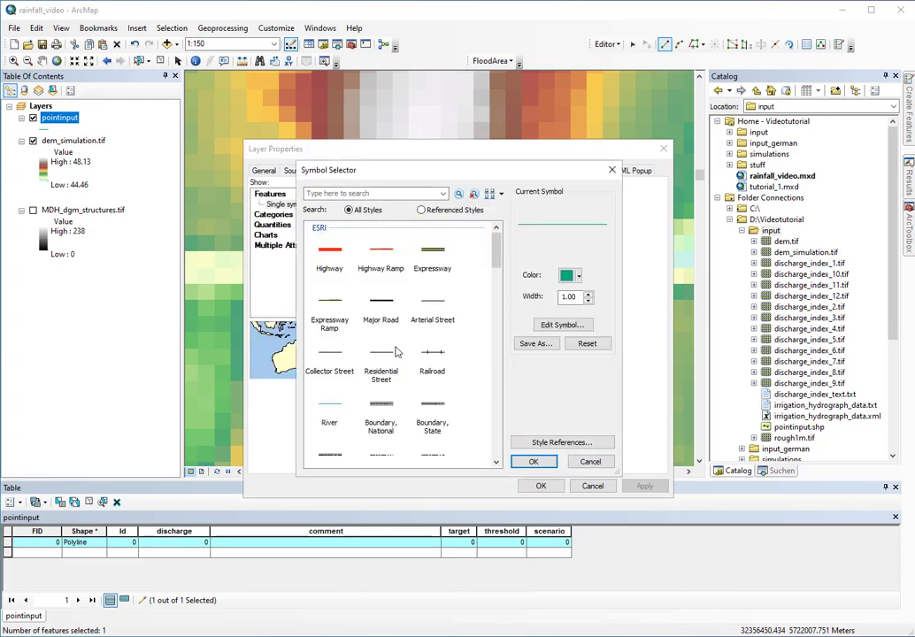
left_click_drag(496, 253, 514, 439)
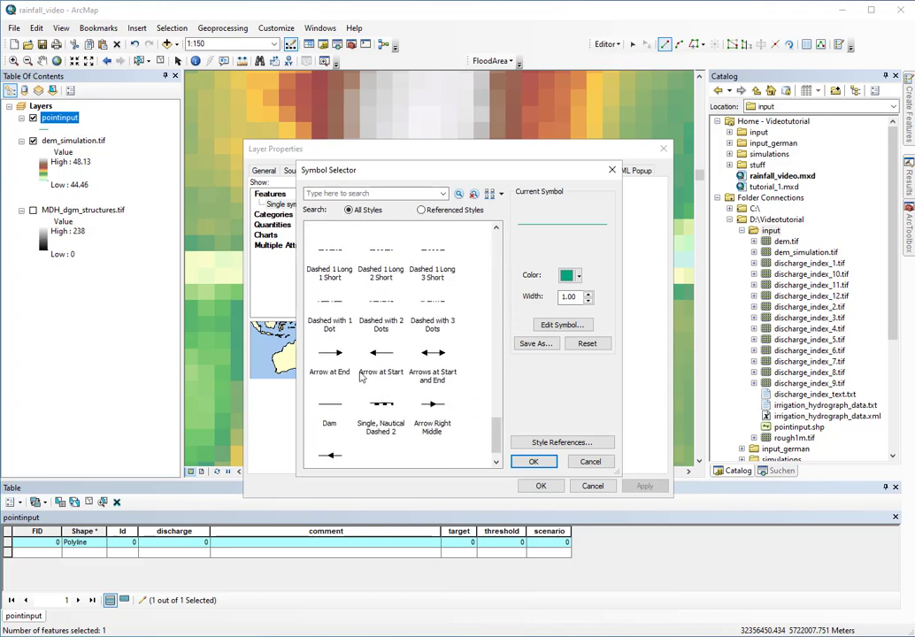
left_click(329, 358)
left_click(533, 463)
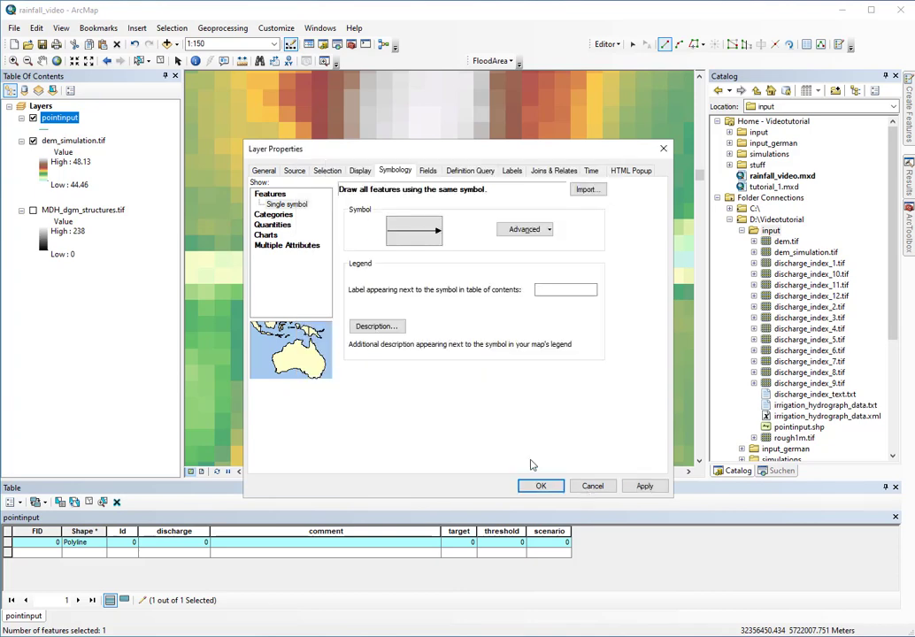
left_click(540, 487)
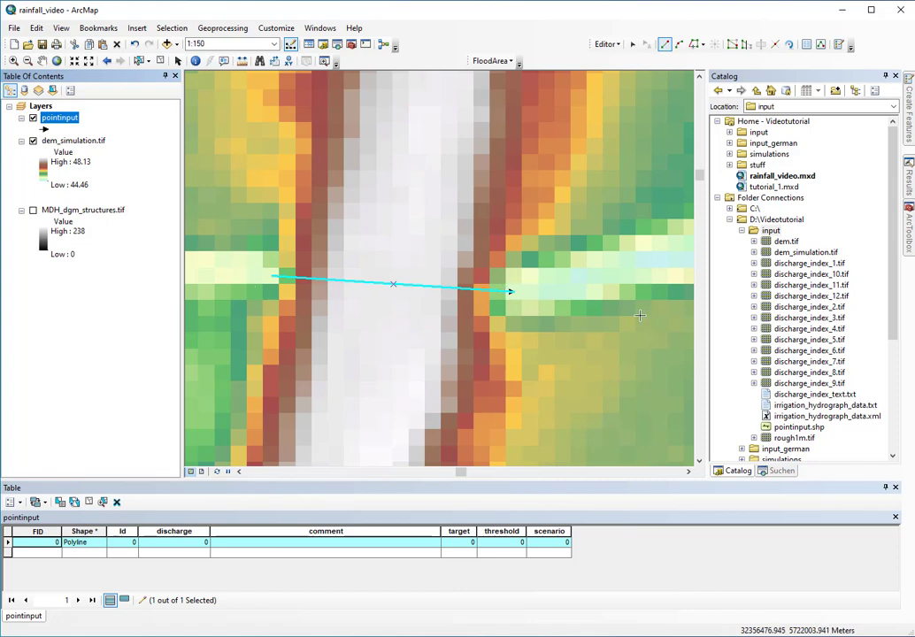
Zoom out and back in across the DEM to survey where to add crossing lines
scroll(570, 354, "down", 1)
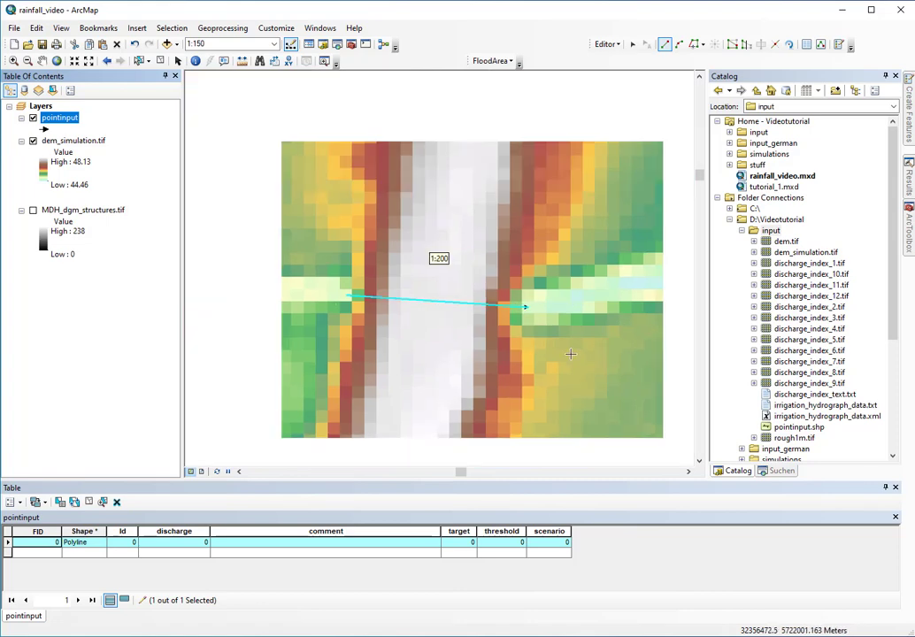
scroll(571, 354, "down", 5)
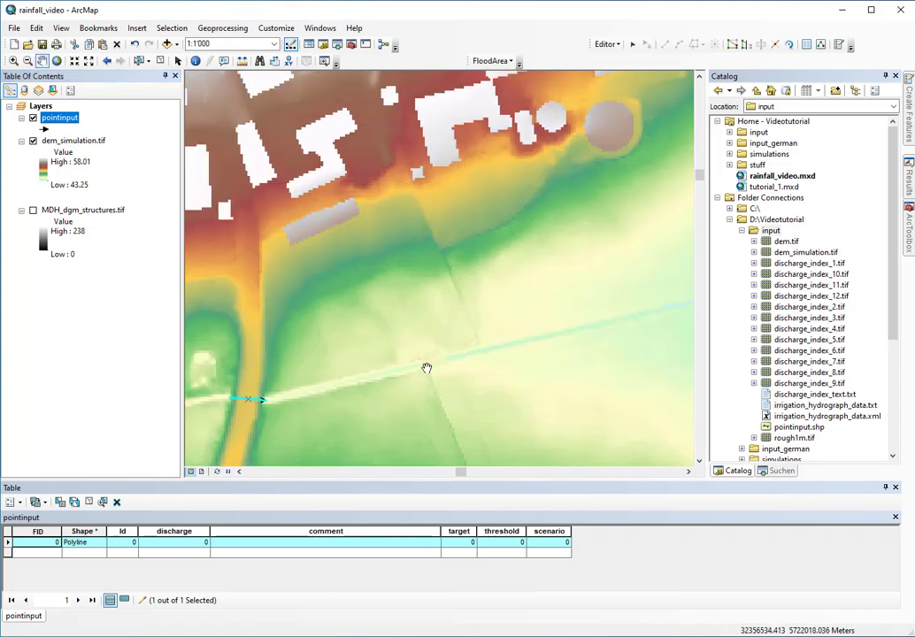
scroll(443, 367, "up", 1)
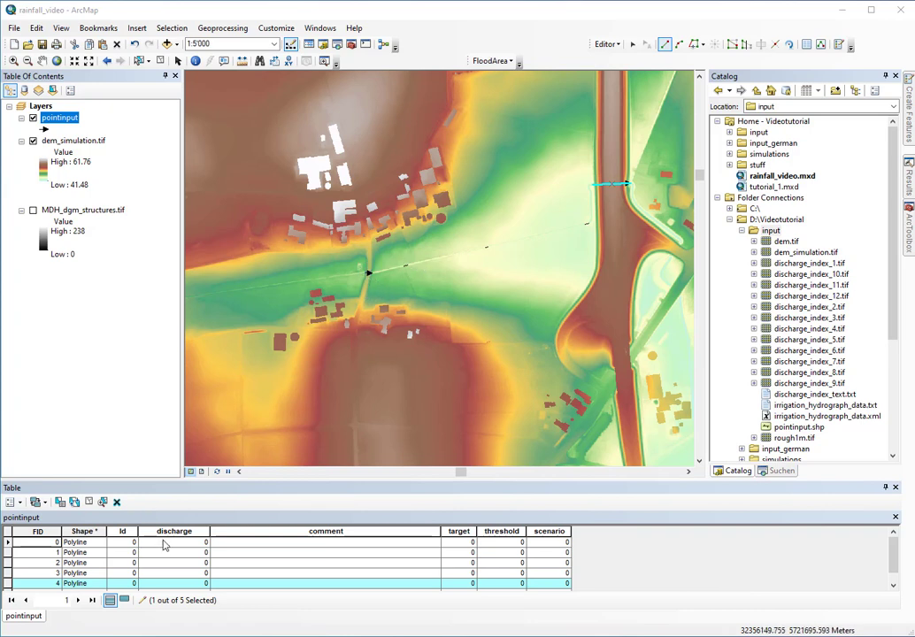
Fill the comment of all five records with '50 cm pipes'
left_click(280, 542)
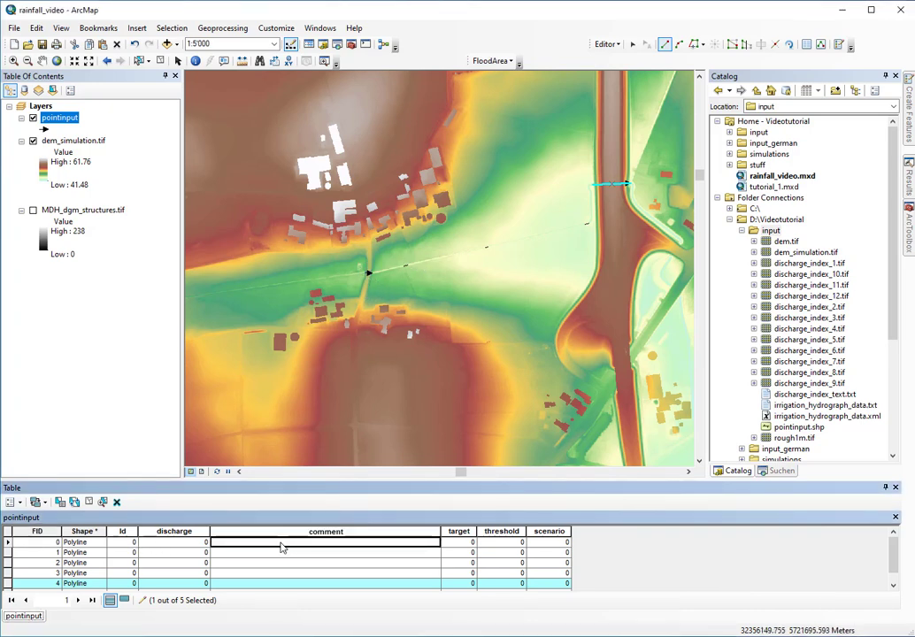
type("50 cm")
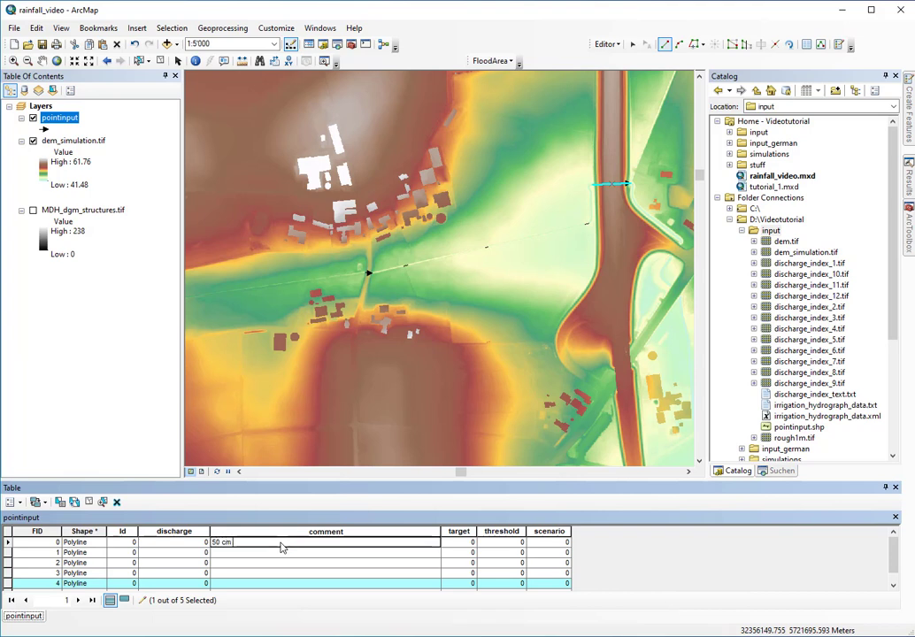
type(" pipes")
left_click_drag(282, 548, 202, 542)
key("ctrl+c")
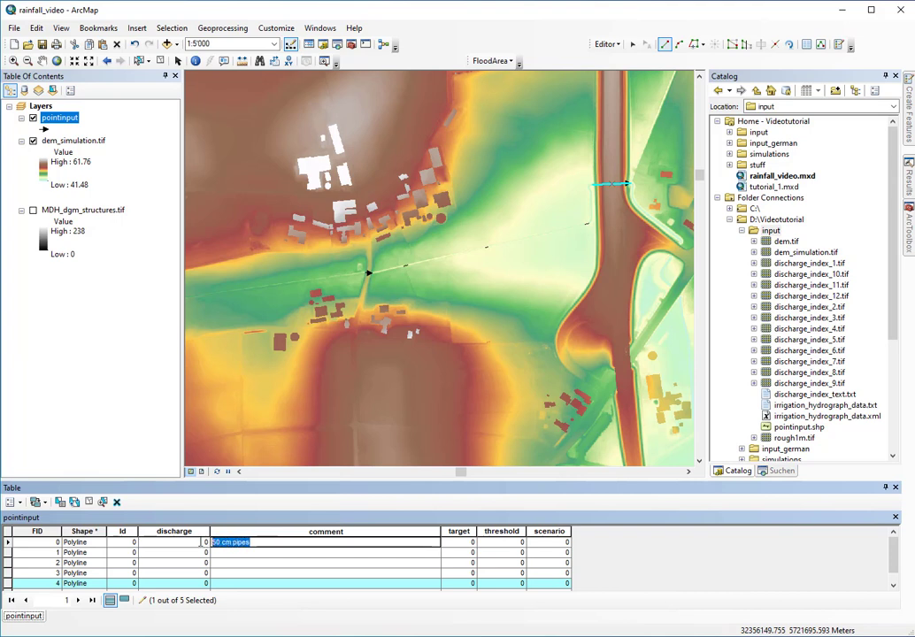
left_click(252, 553)
key("ctrl+v")
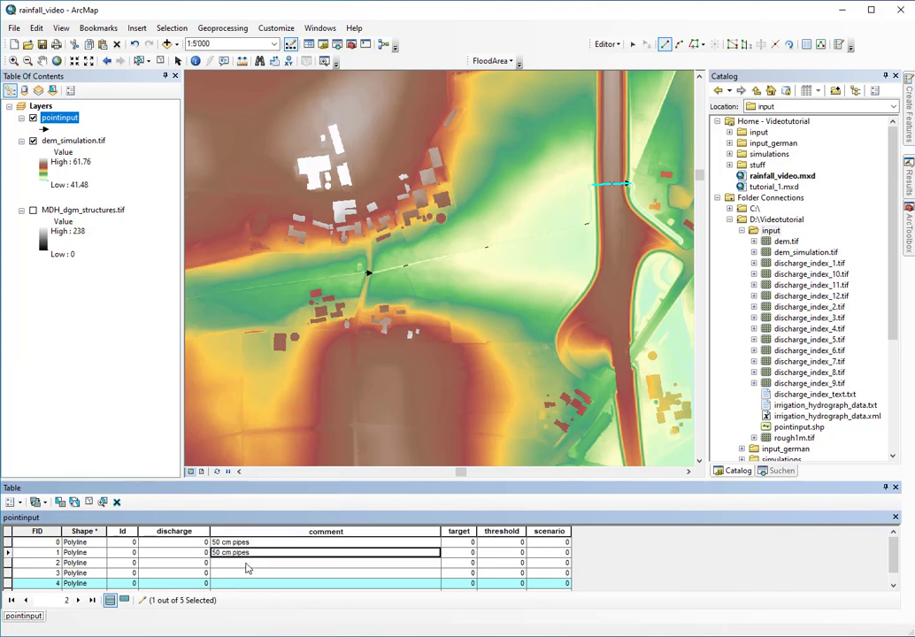
left_click(247, 565)
key("ctrl+v")
left_click(245, 572)
key("ctrl+v")
left_click(240, 584)
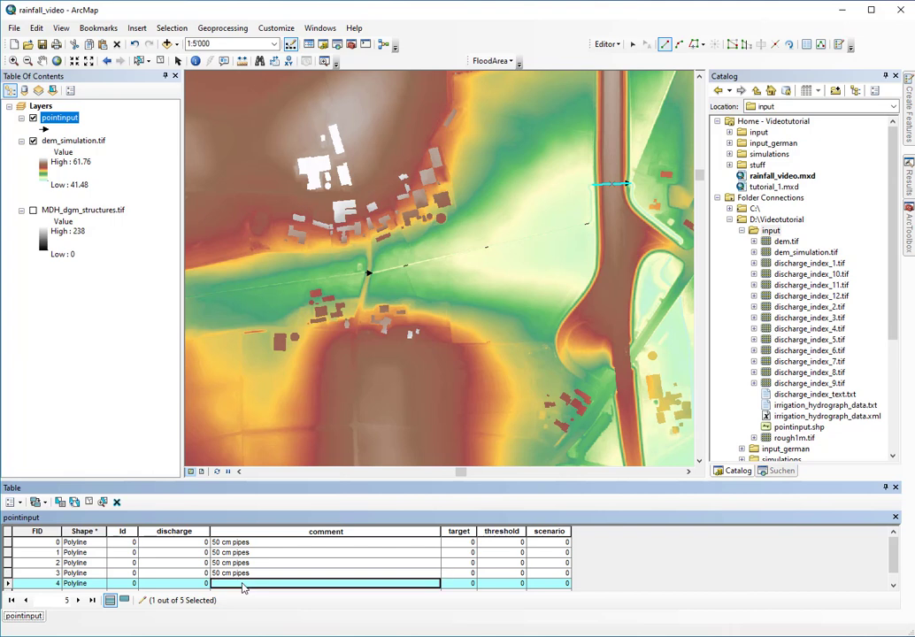
key("ctrl+v")
Set the discharge of all five records to 0.7
left_click(201, 542)
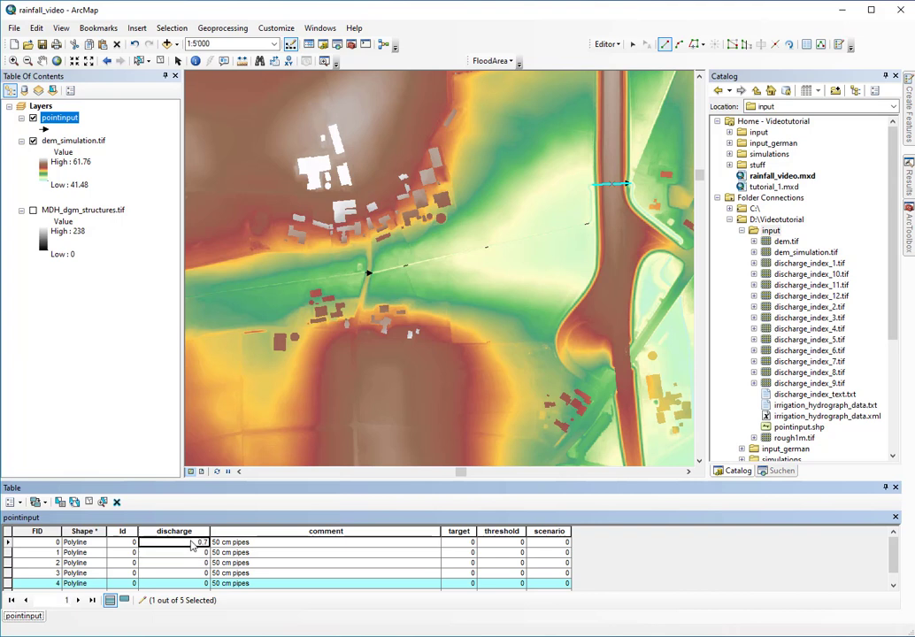
double_click(191, 542)
key("ctrl+c")
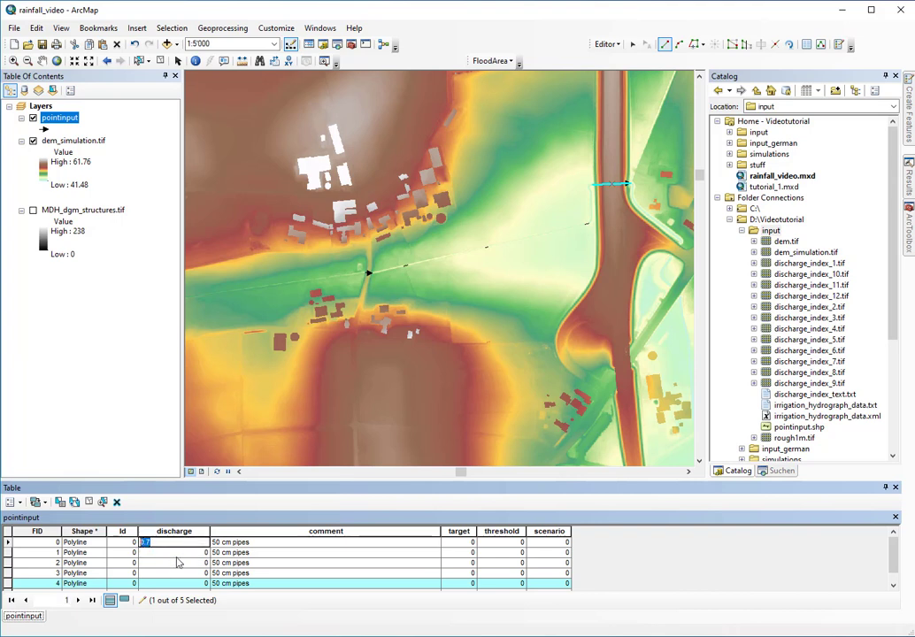
left_click(176, 556)
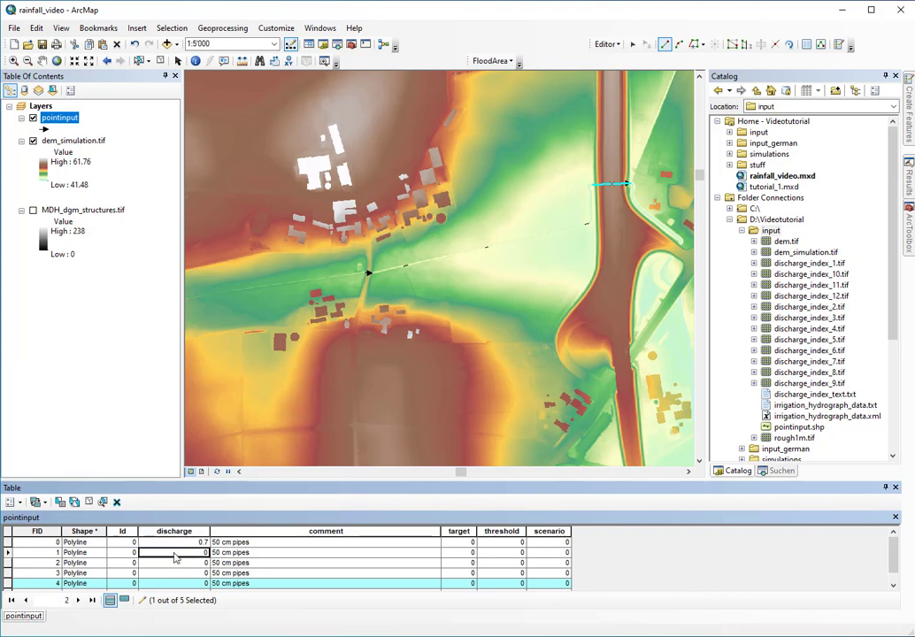
key("ctrl+v")
key("Down")
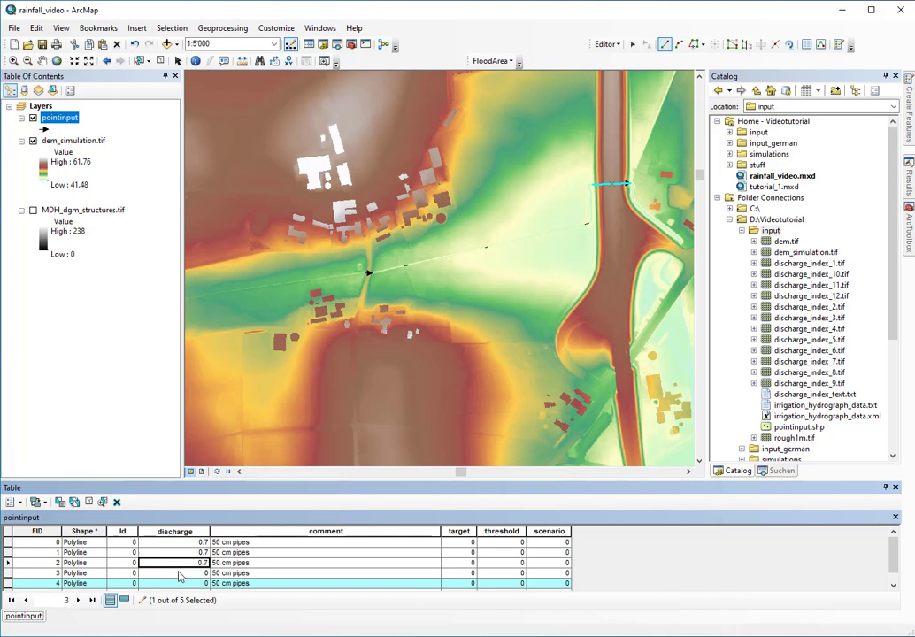
key("ctrl+v")
key("Down")
key("ctrl+v")
key("Down")
key("ctrl+v")
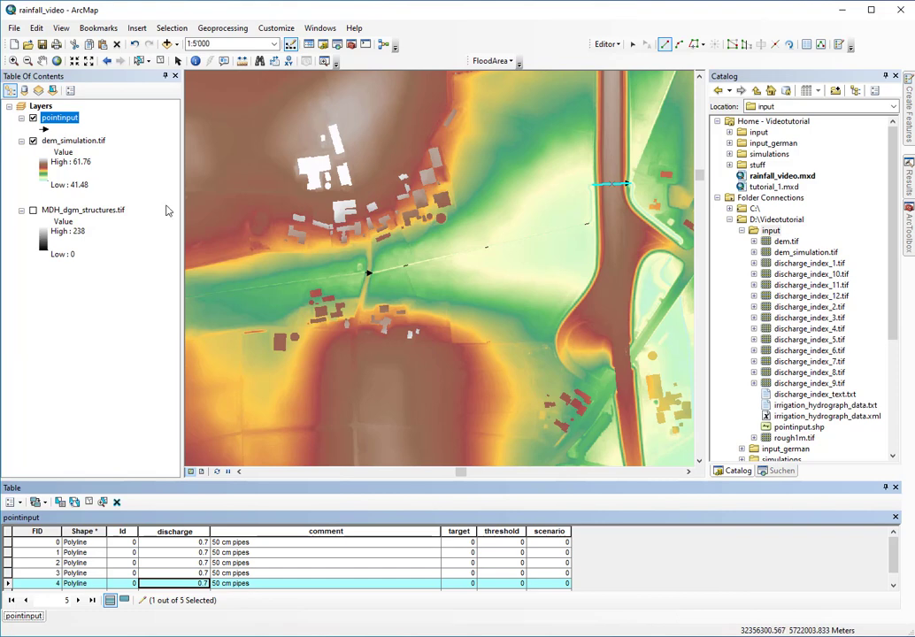
Pan and zoom the map to bring the square pond into view
left_click(41, 60)
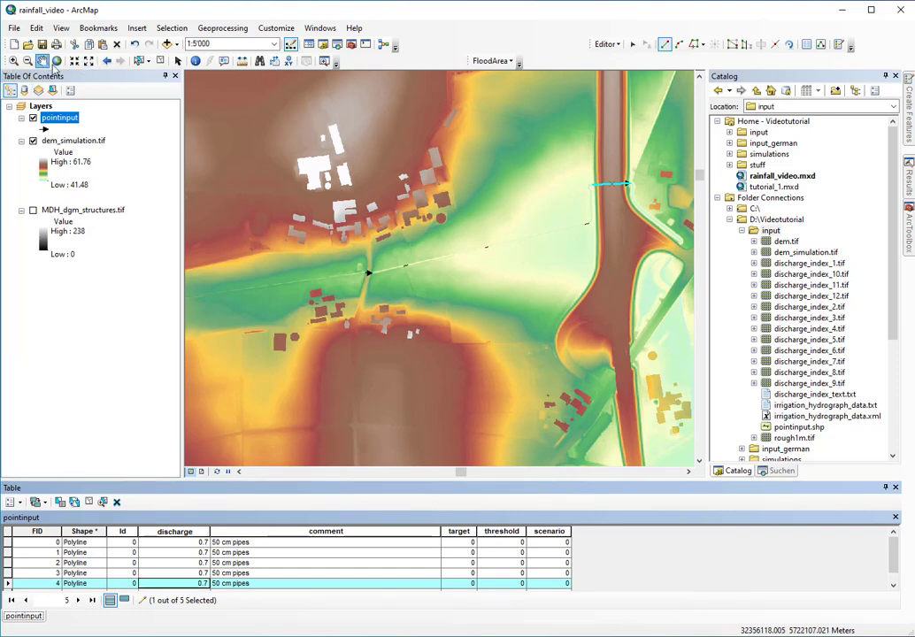
left_click_drag(250, 278, 457, 206)
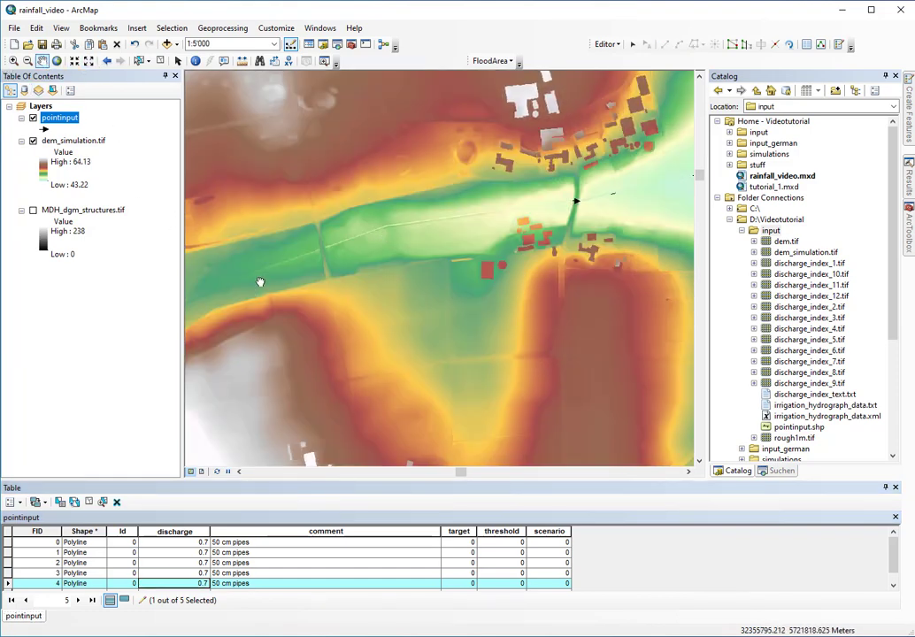
left_click_drag(260, 282, 430, 202)
scroll(378, 271, "up", 3)
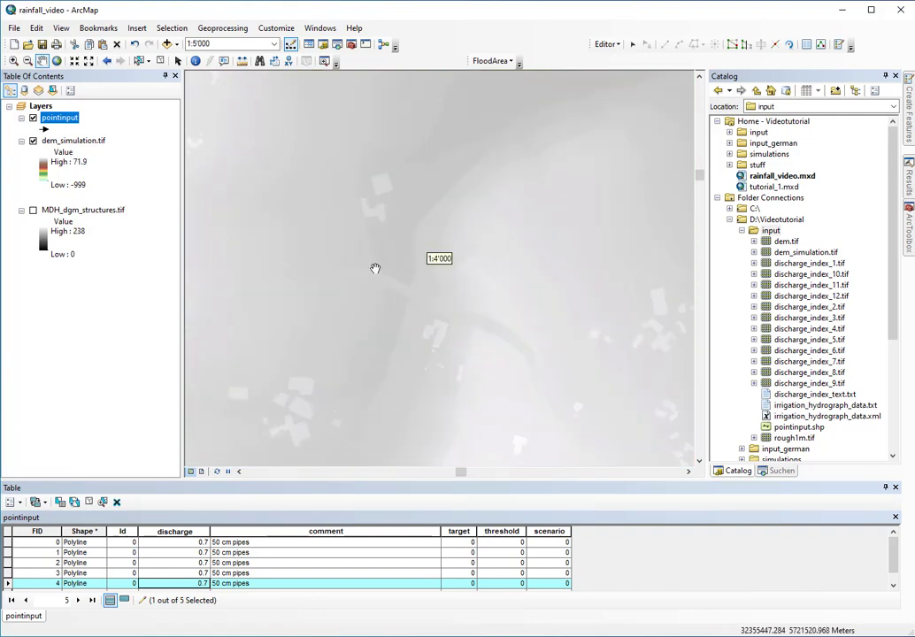
scroll(375, 268, "up", 2)
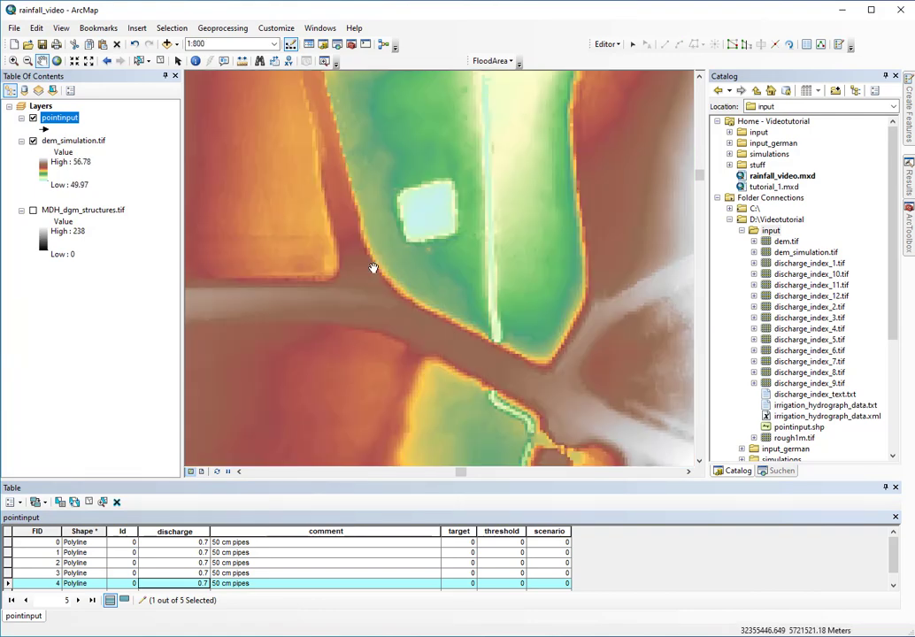
scroll(513, 300, "up", 2)
scroll(515, 307, "up", 1)
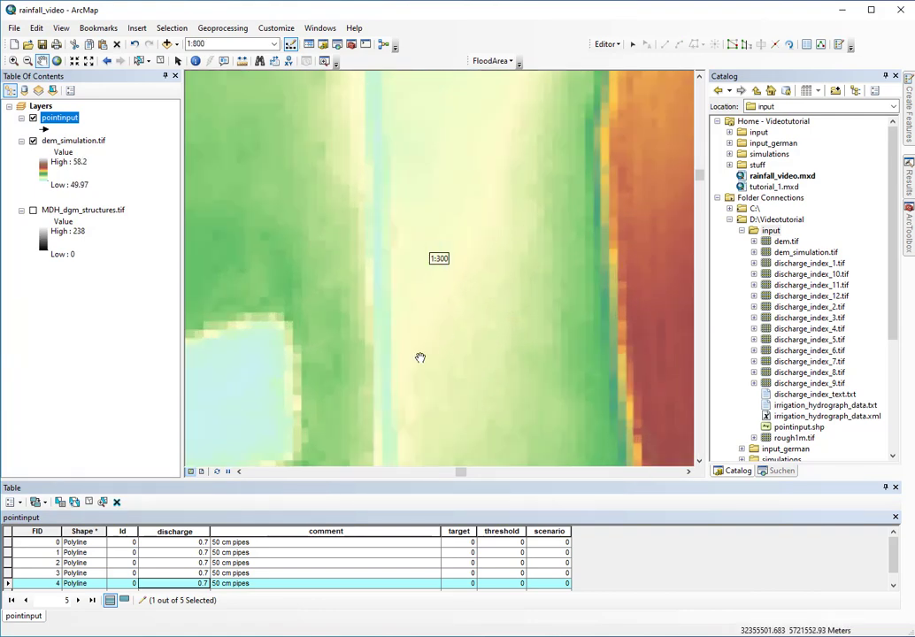
left_click_drag(355, 384, 466, 310)
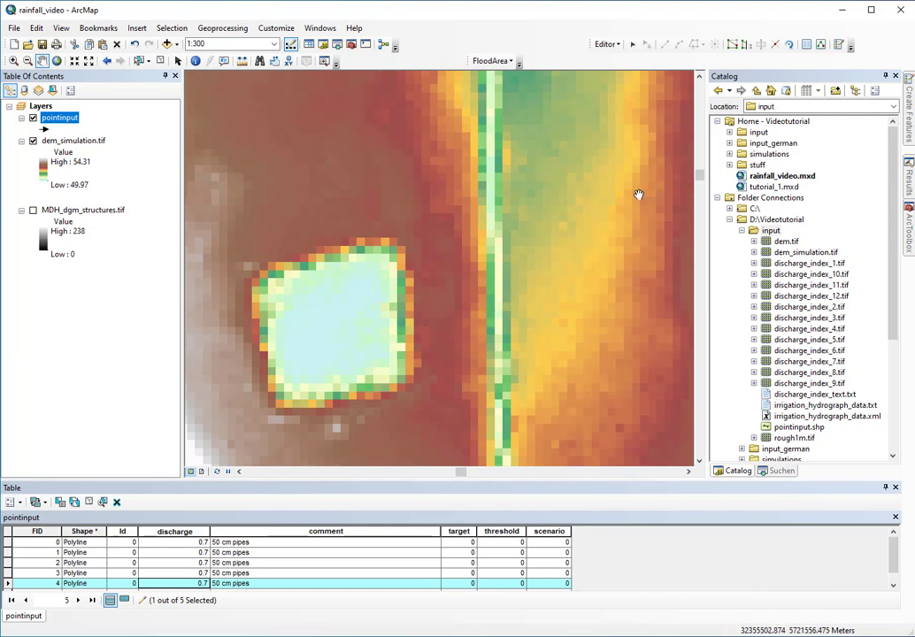
Draw a straight pointinput line from inside the pond to the channel east of it
mouse_move(909, 124)
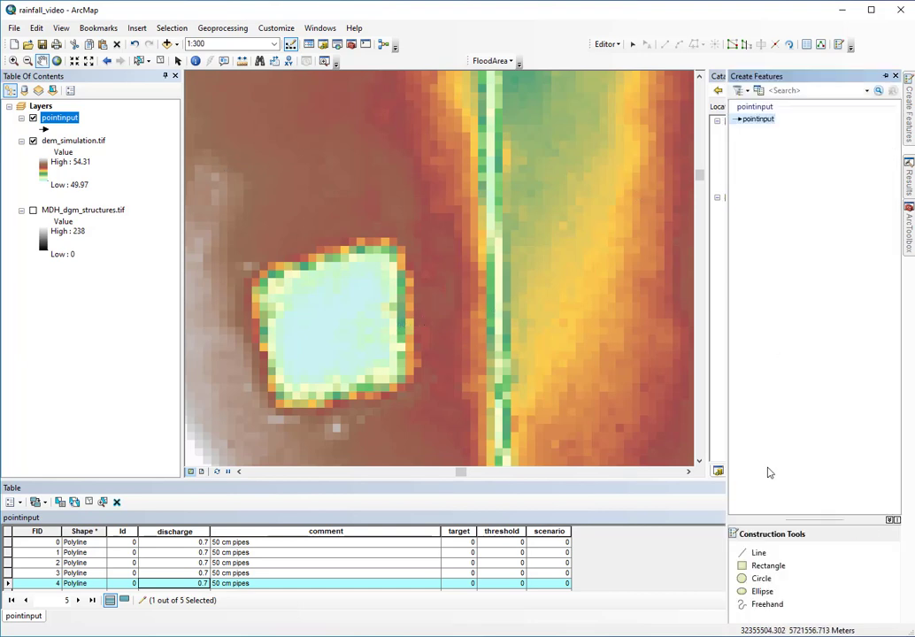
left_click(758, 553)
scroll(447, 367, "up", 1)
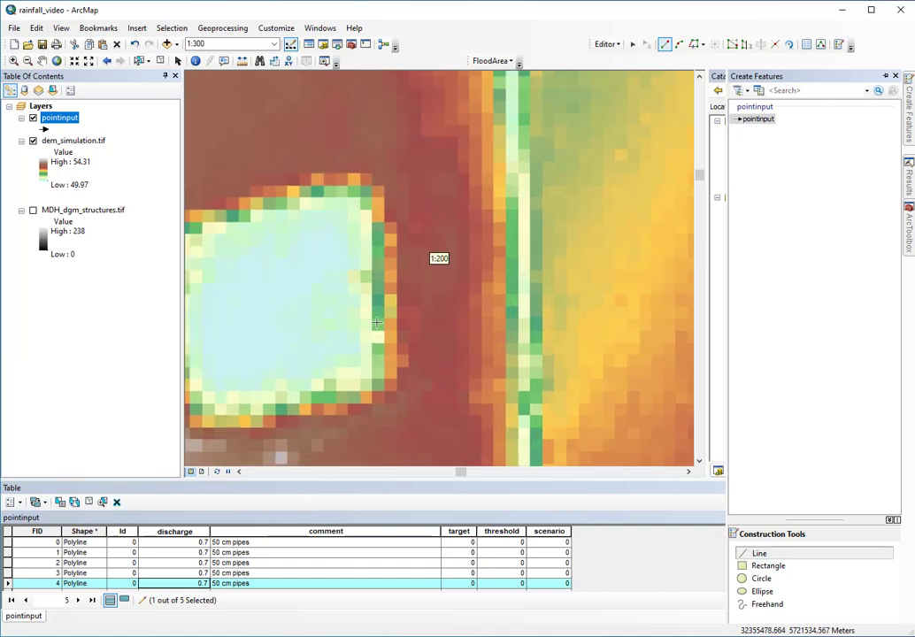
left_click(343, 302)
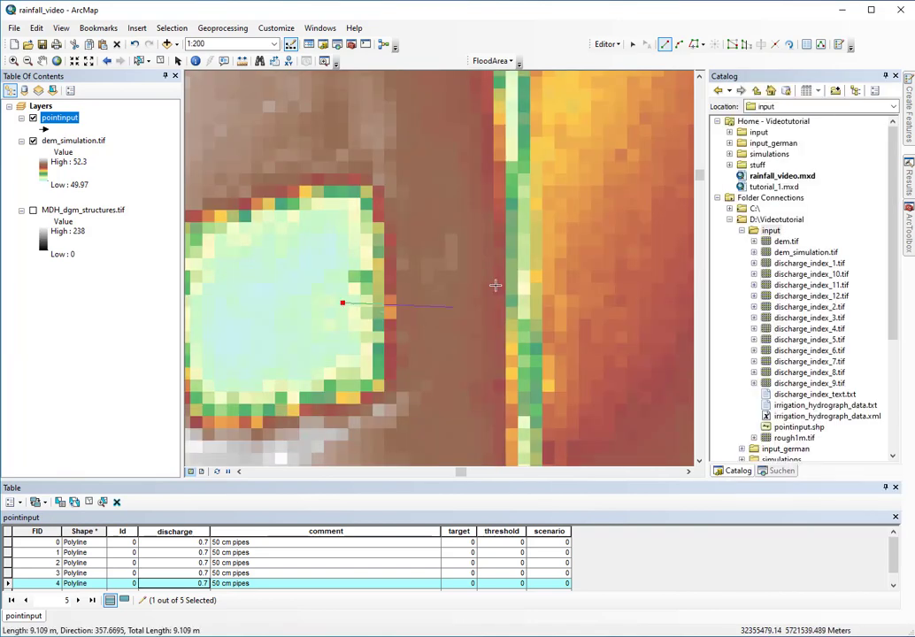
left_click(526, 287)
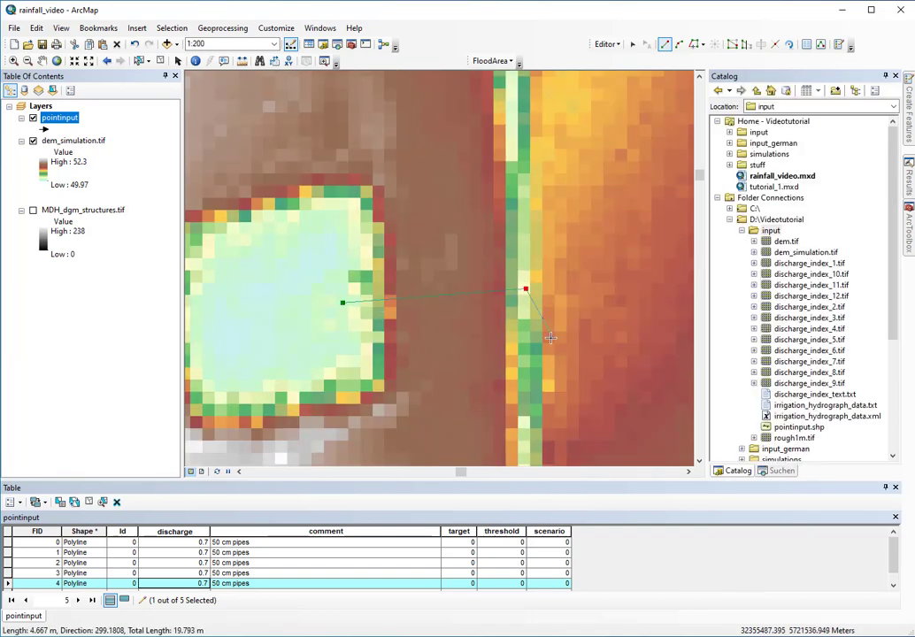
key("F2")
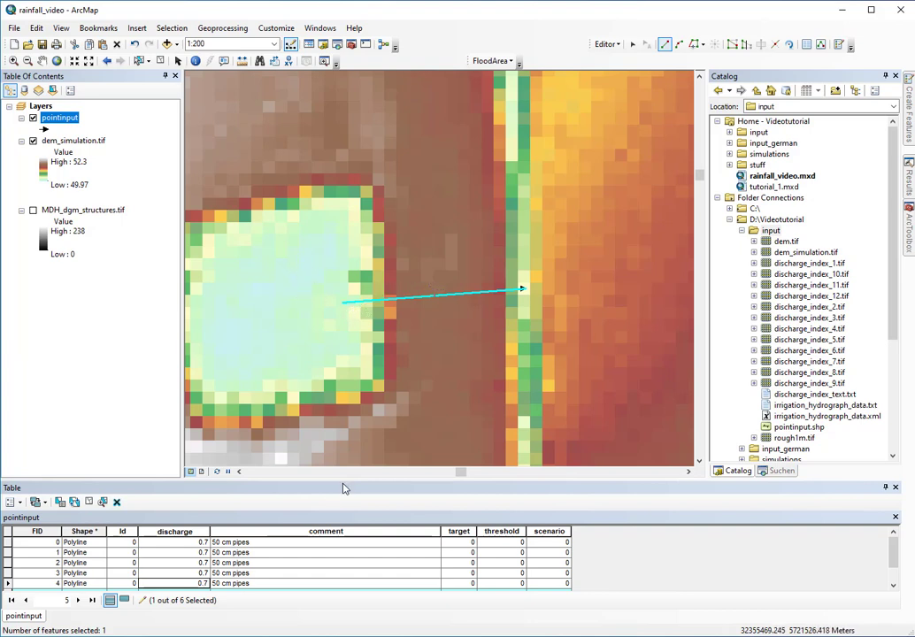
Set the threshold of row FID 15 to 50
scroll(297, 563, "down", 1)
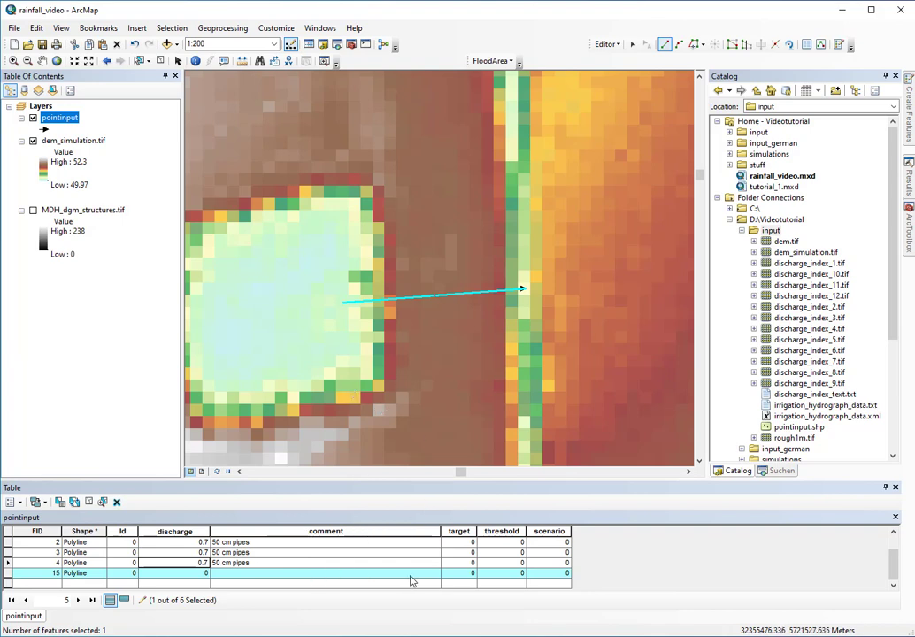
left_click(520, 576)
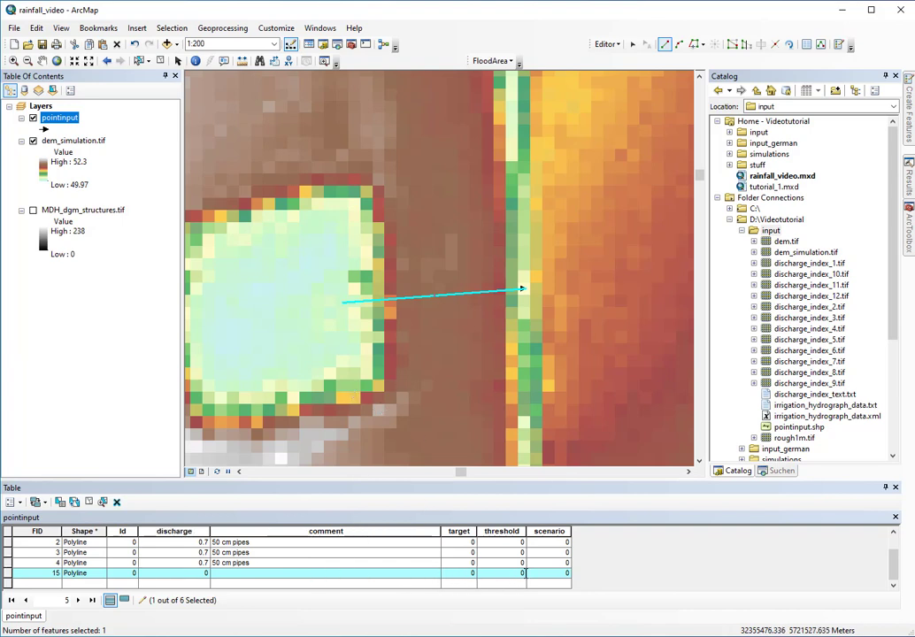
left_click(526, 574)
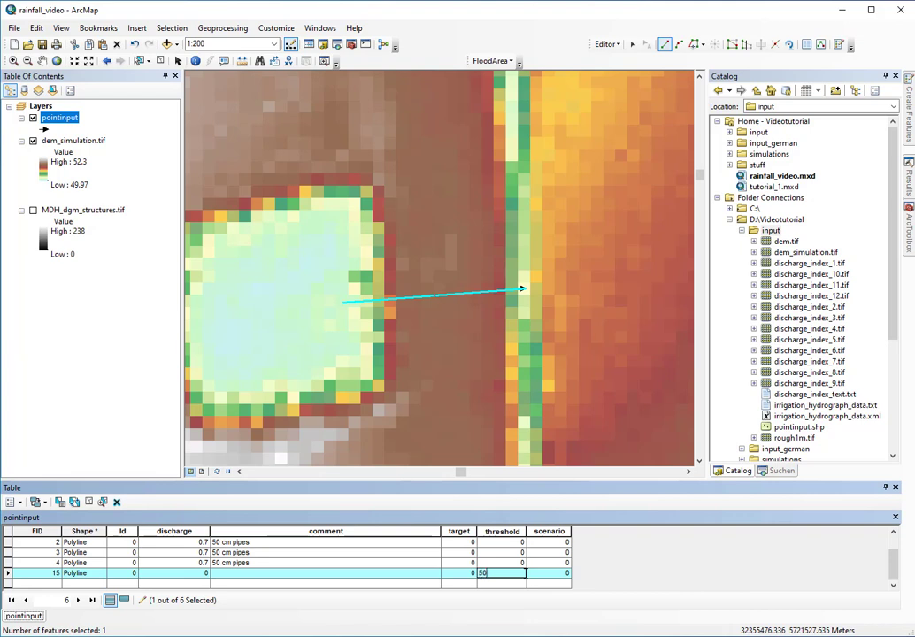
type("50")
key("Return")
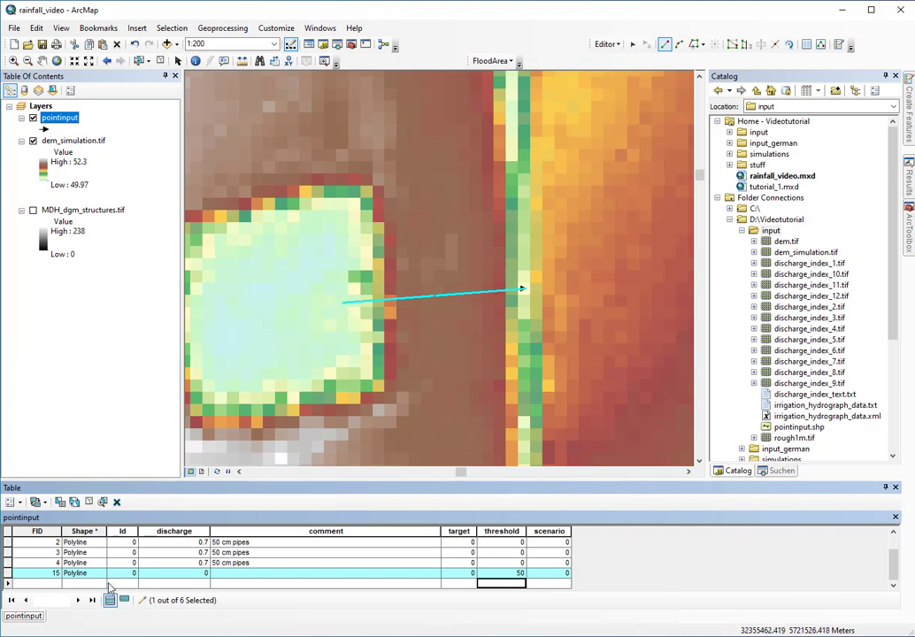
Give row FID 15 a discharge of 0.3 and the comment 'pond pipe 30 cm'
left_click(206, 573)
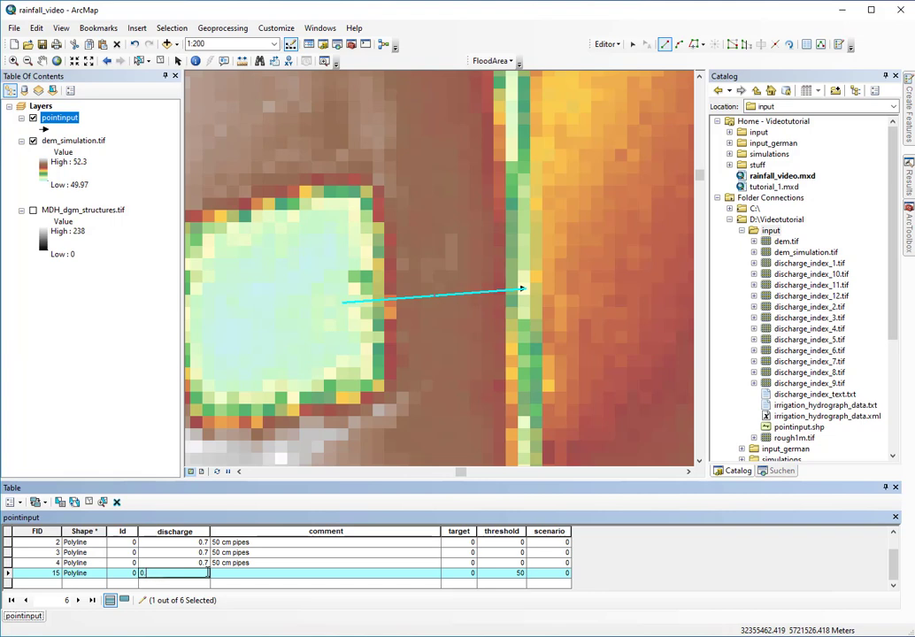
left_click(235, 575)
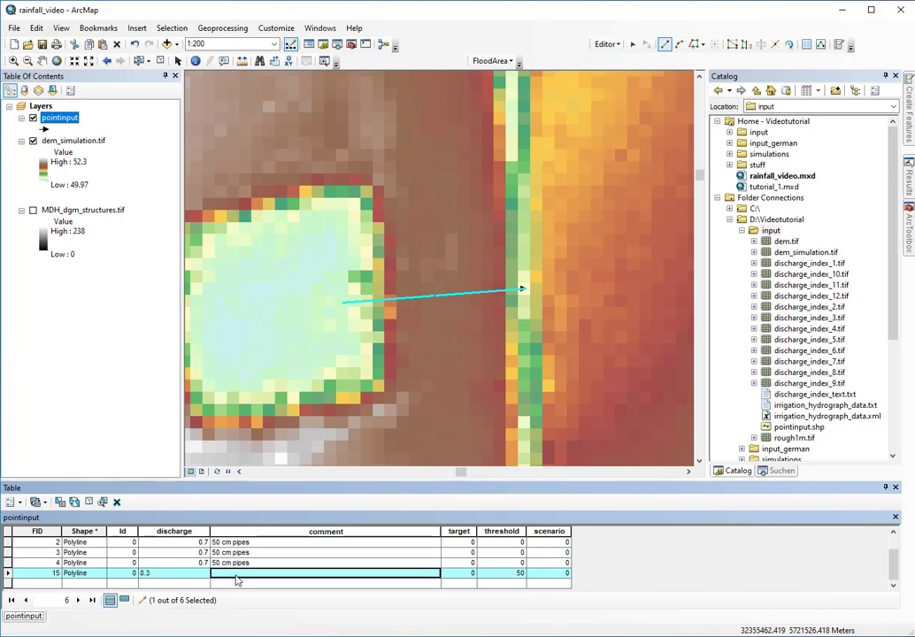
type("pond pipe 30 cm")
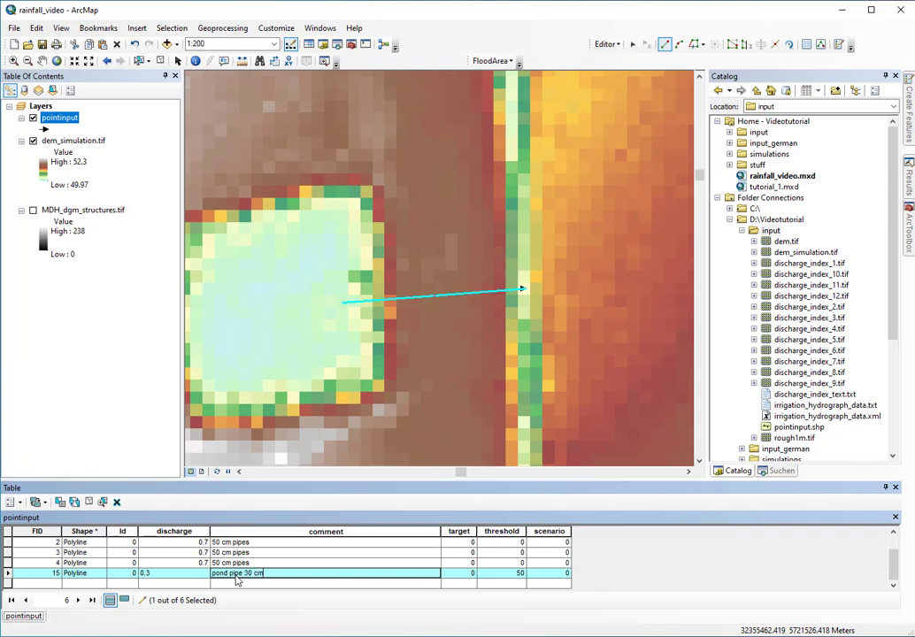
left_click(305, 542)
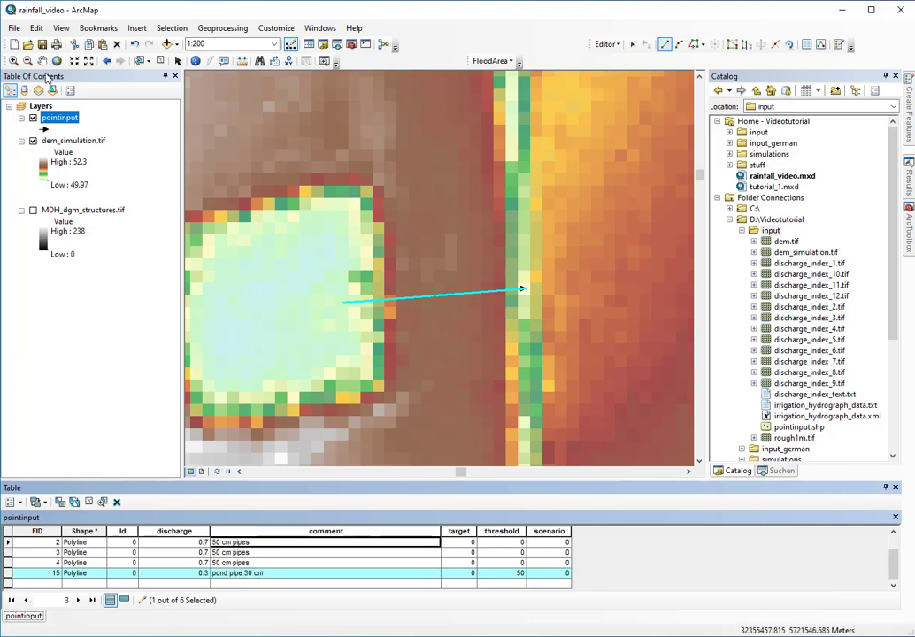
Jump to the pointinput_without_target bookmark and zoom in on the ditch end at the embankment
left_click(97, 28)
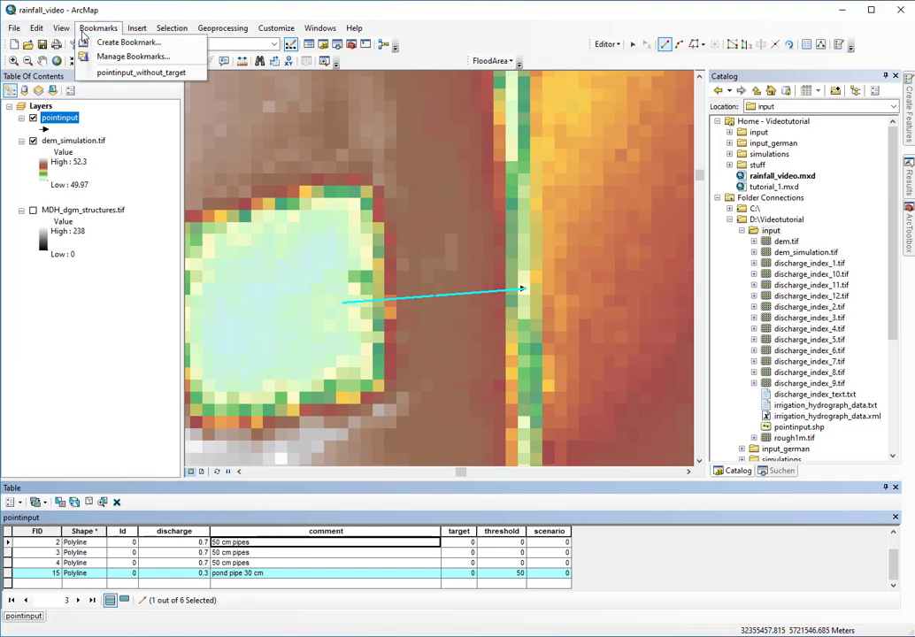
left_click(119, 73)
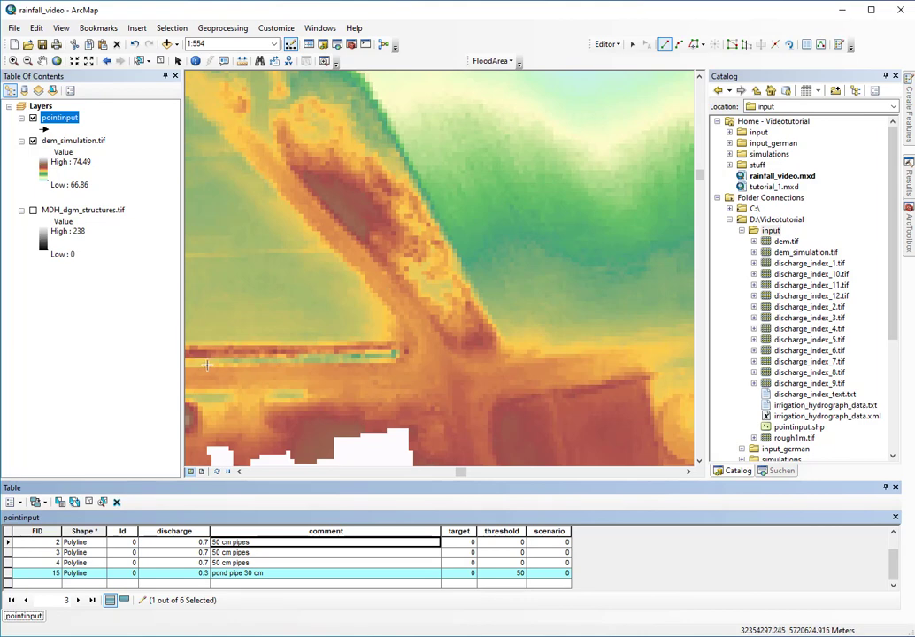
scroll(212, 363, "up", 3)
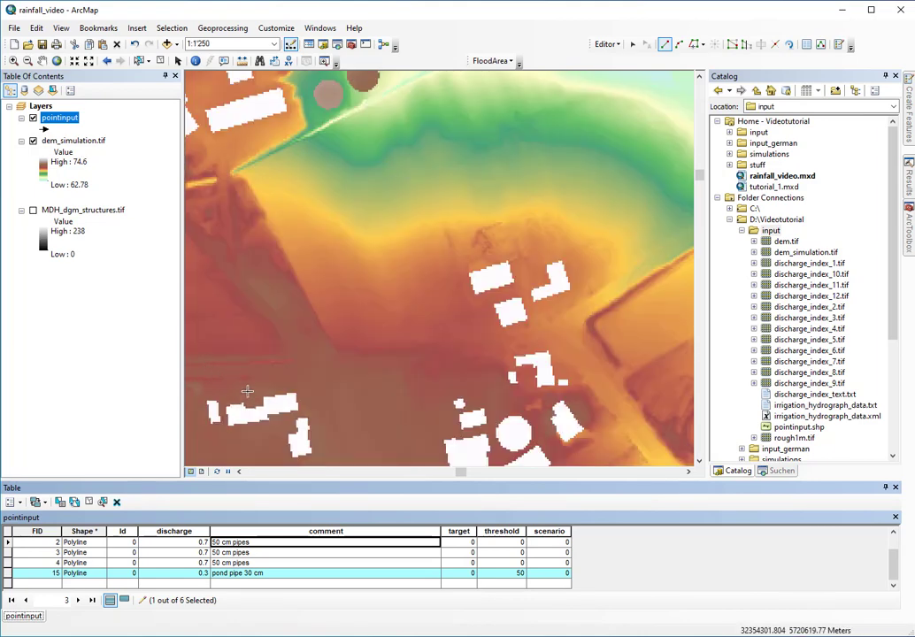
scroll(213, 367, "down", 3)
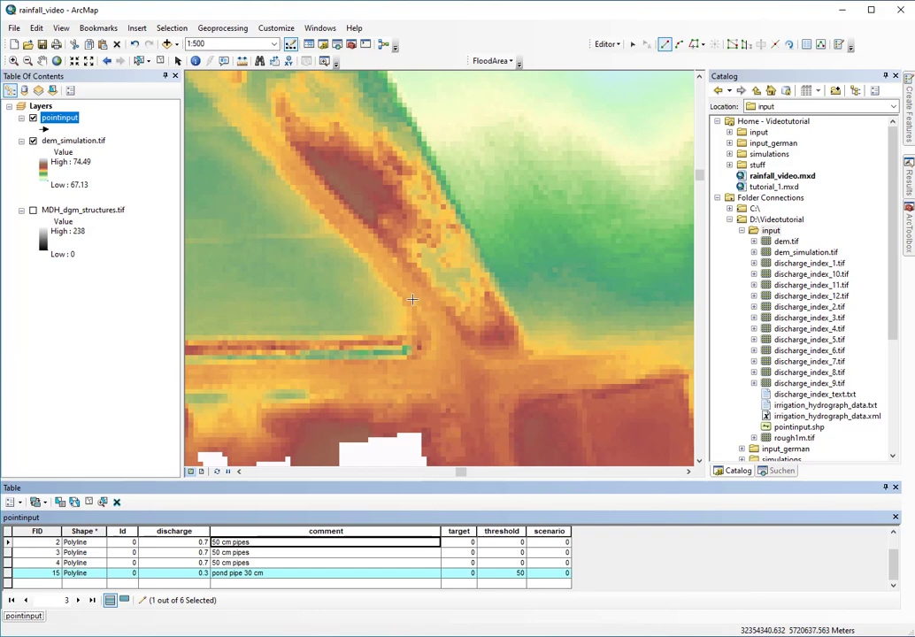
scroll(426, 360, "up", 1)
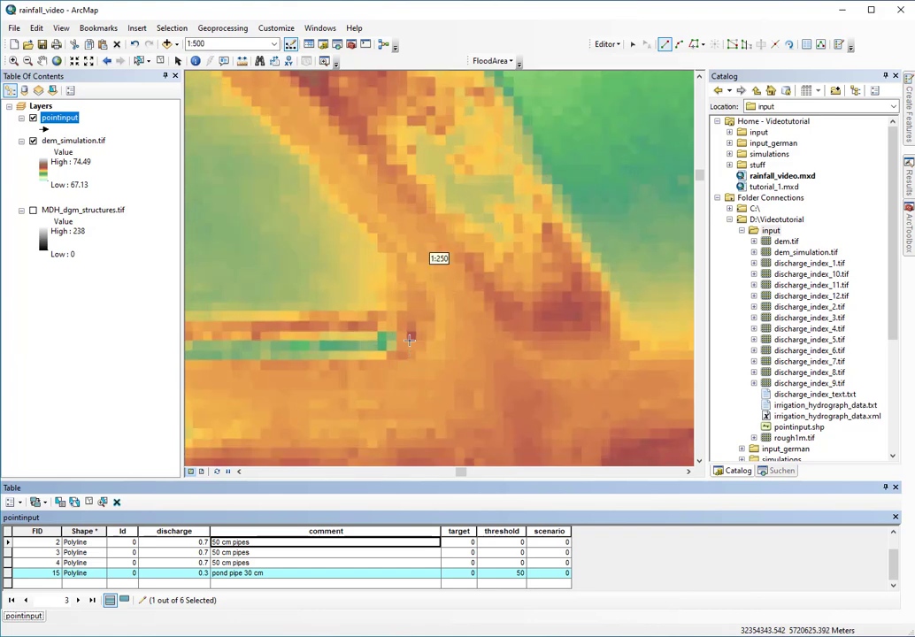
scroll(399, 338, "up", 1)
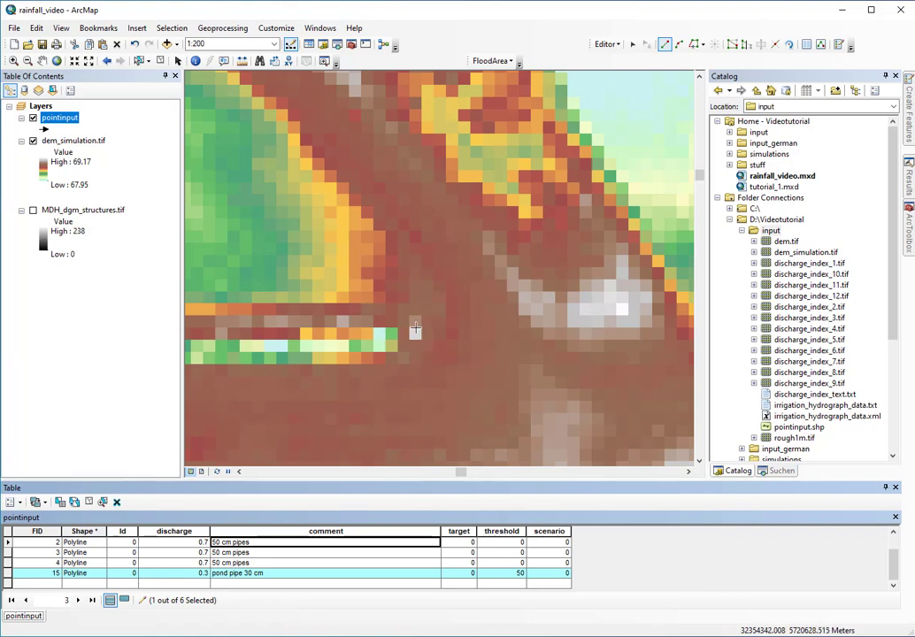
scroll(415, 329, "up", 3)
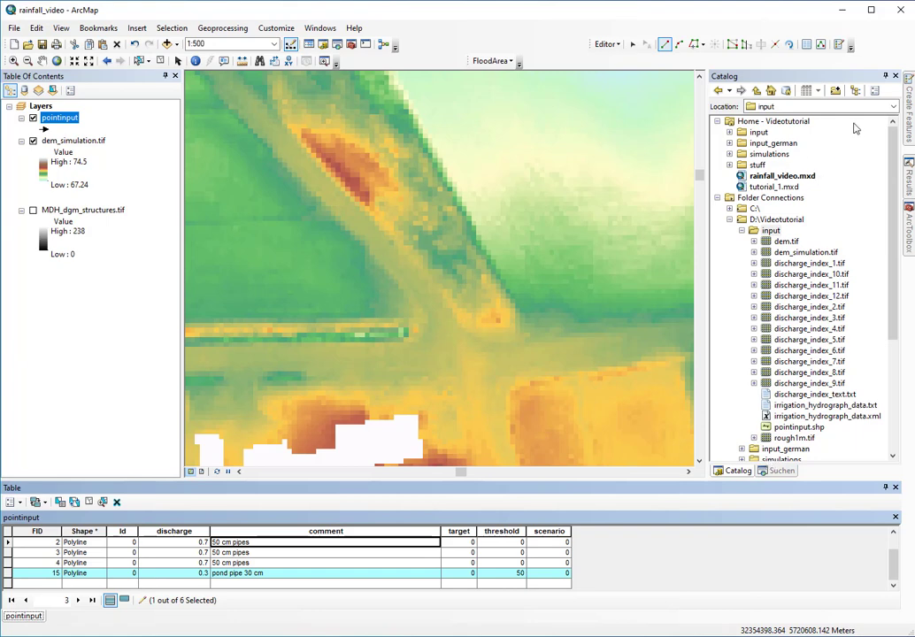
left_click(907, 118)
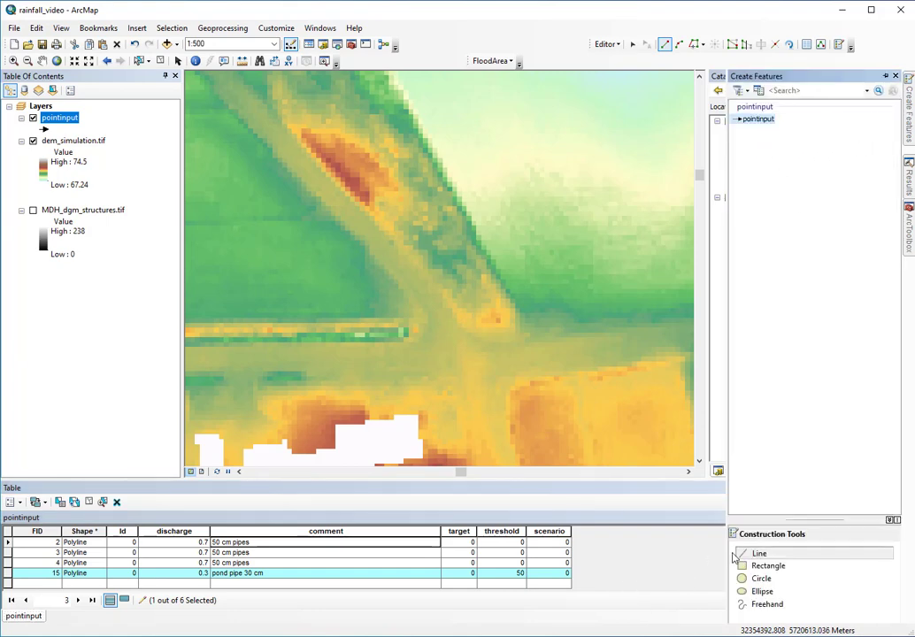
Draw a new line from the ditch end northeast across the embankment, adding row FID 18
scroll(413, 334, "down", 1)
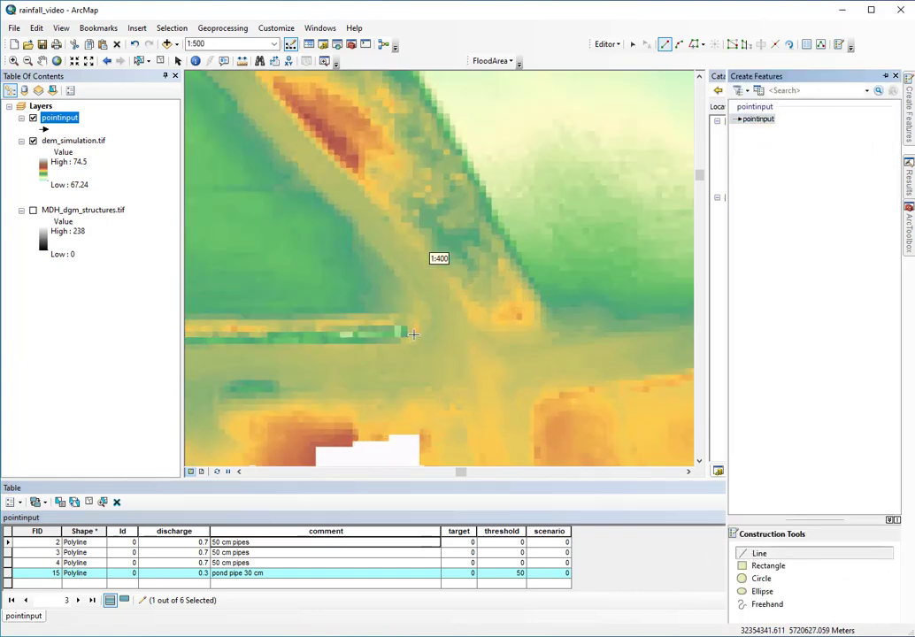
scroll(413, 333, "down", 6)
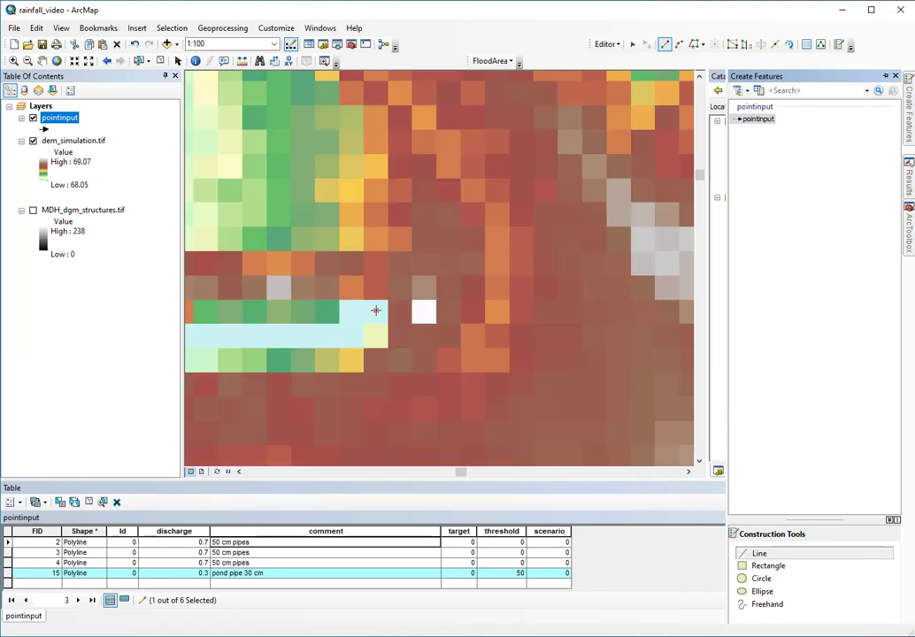
left_click(376, 310)
scroll(405, 372, "up", 8)
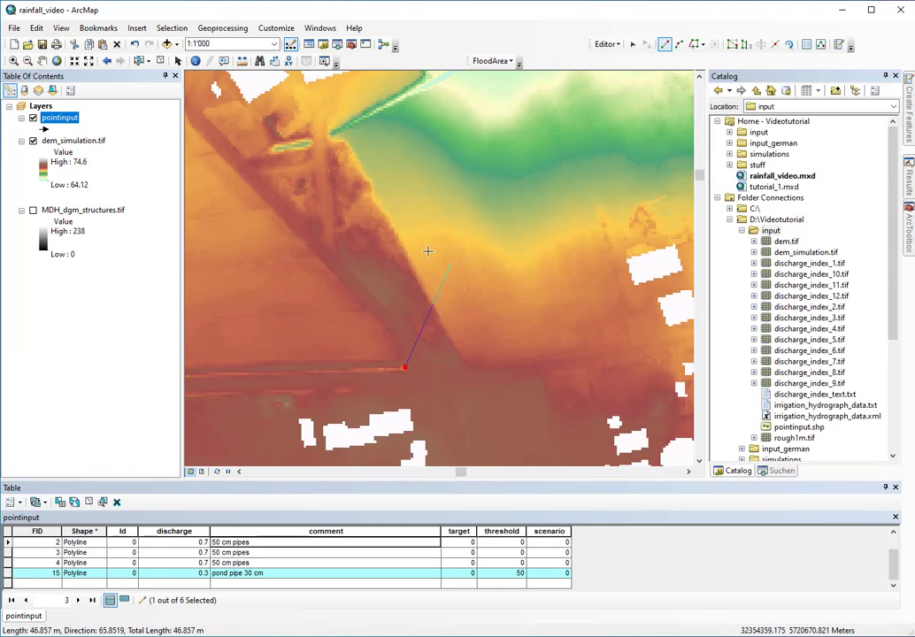
left_click(494, 304)
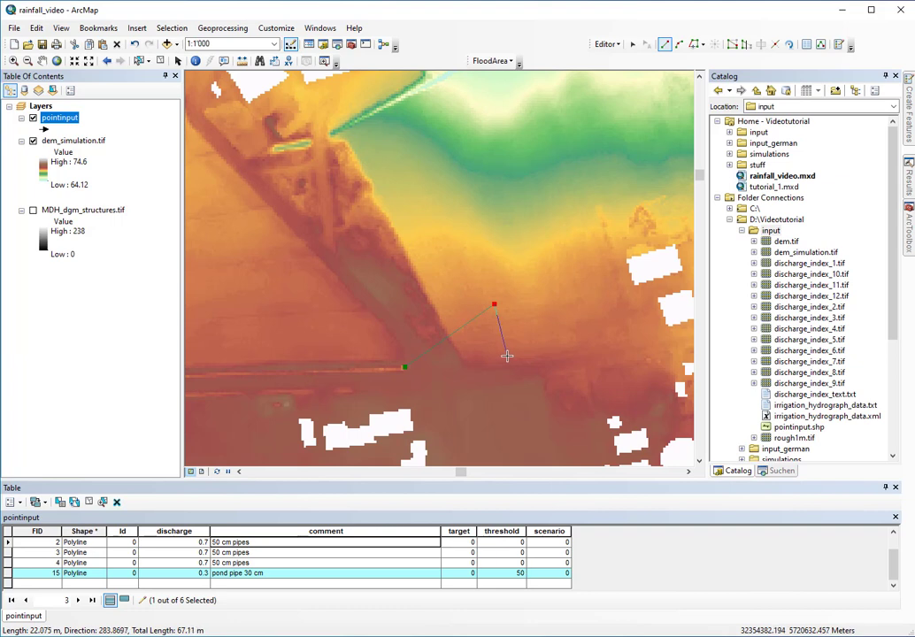
key("F2")
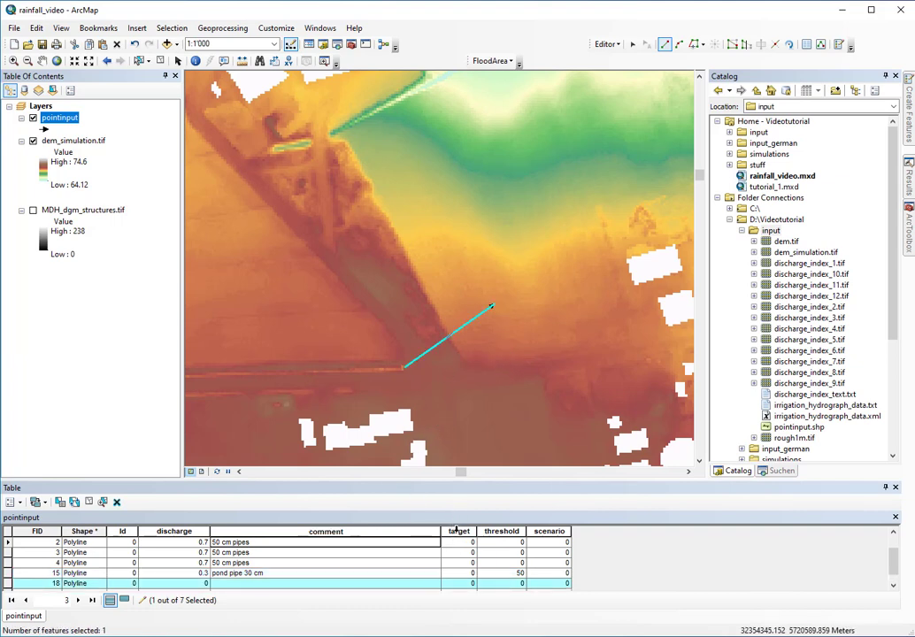
scroll(265, 571, "down", 1)
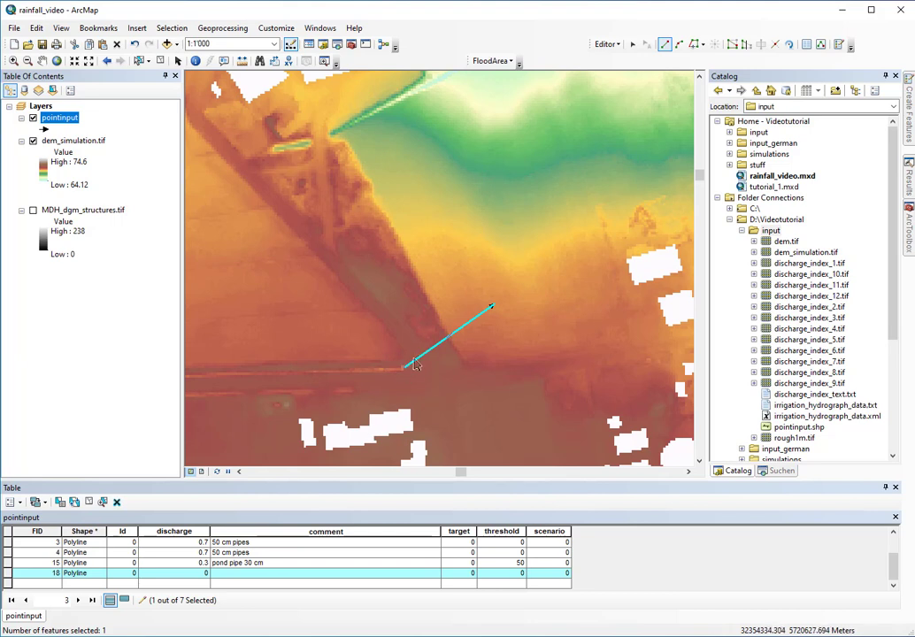
scroll(471, 574, "up", 1)
Enter target 1 for pipe lines FID 0–4 and 15, leaving new line FID 18 at 0
left_click(469, 544)
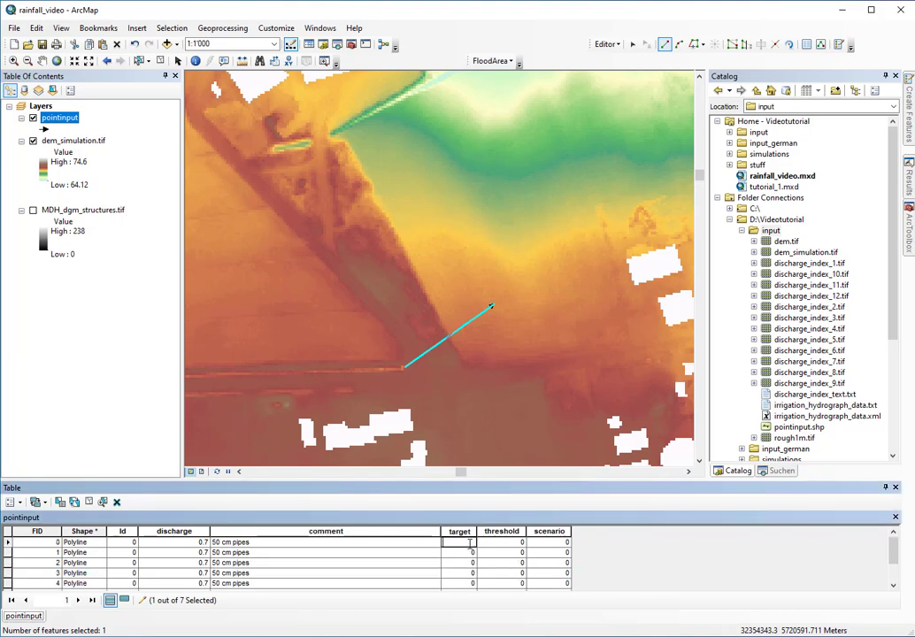
type("1")
key("Return")
type("1")
key("Return")
type("1")
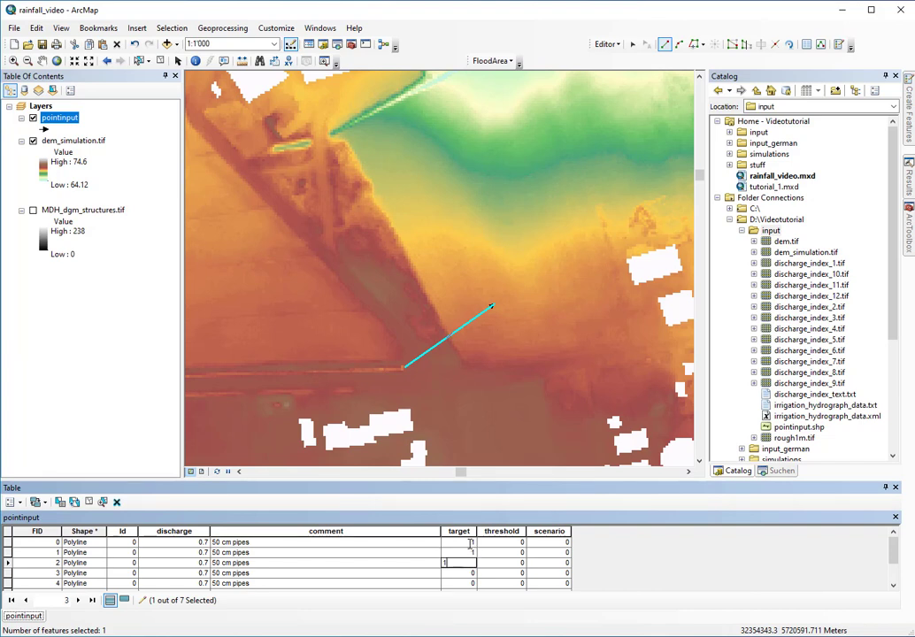
key("Return")
type("1")
key("Return")
type("1")
key("Return")
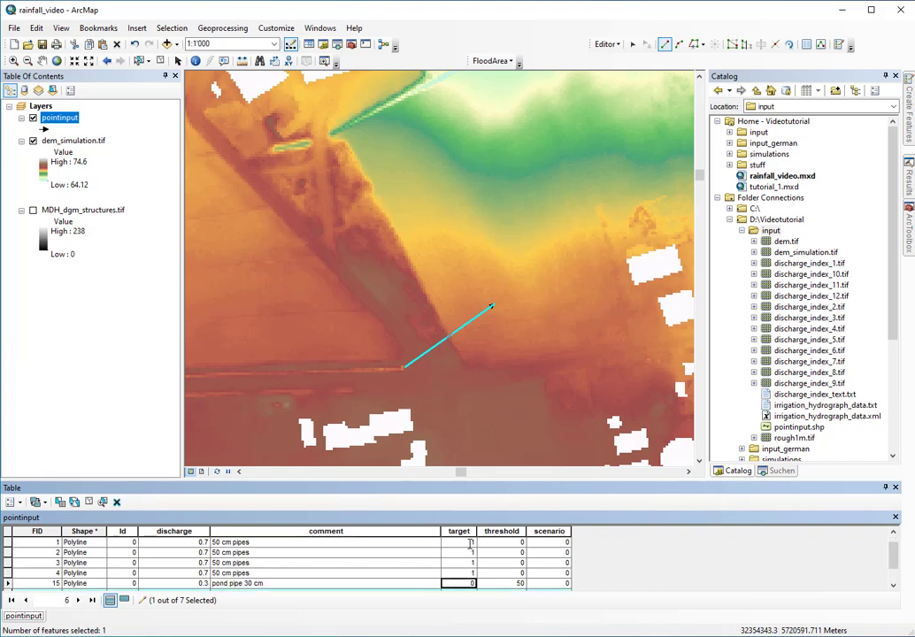
type("1")
key("Return")
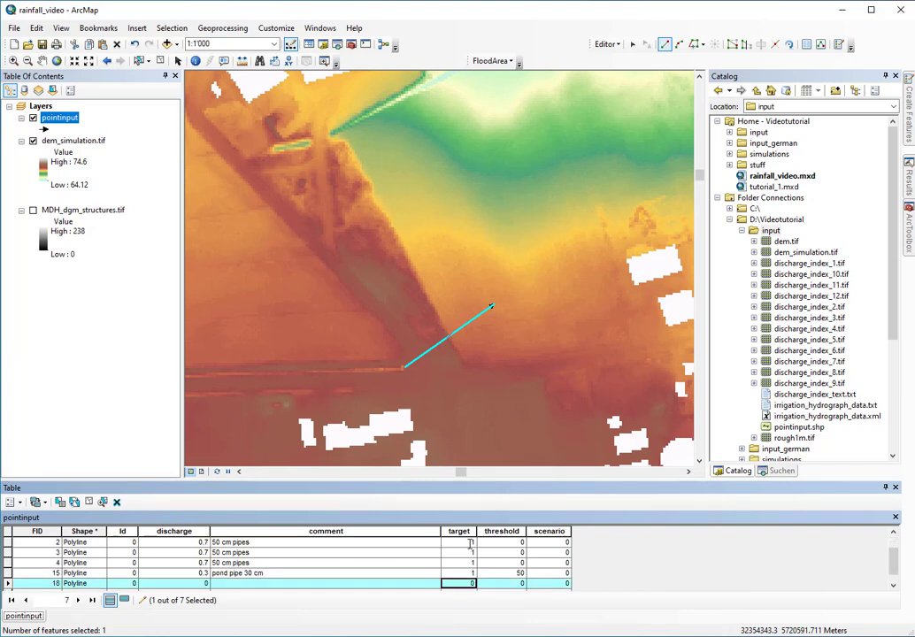
scroll(469, 543, "down", 1)
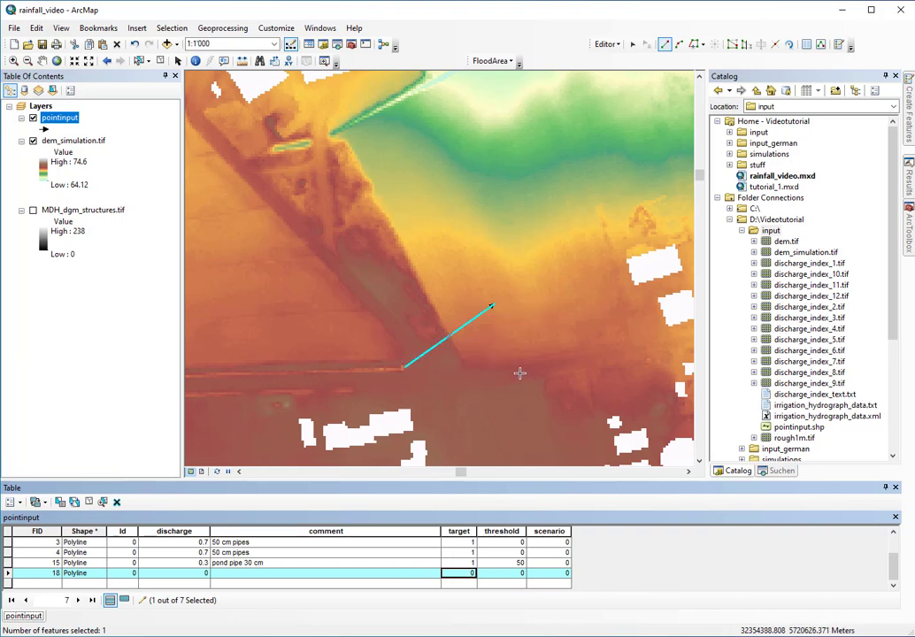
scroll(544, 546, "up", 1)
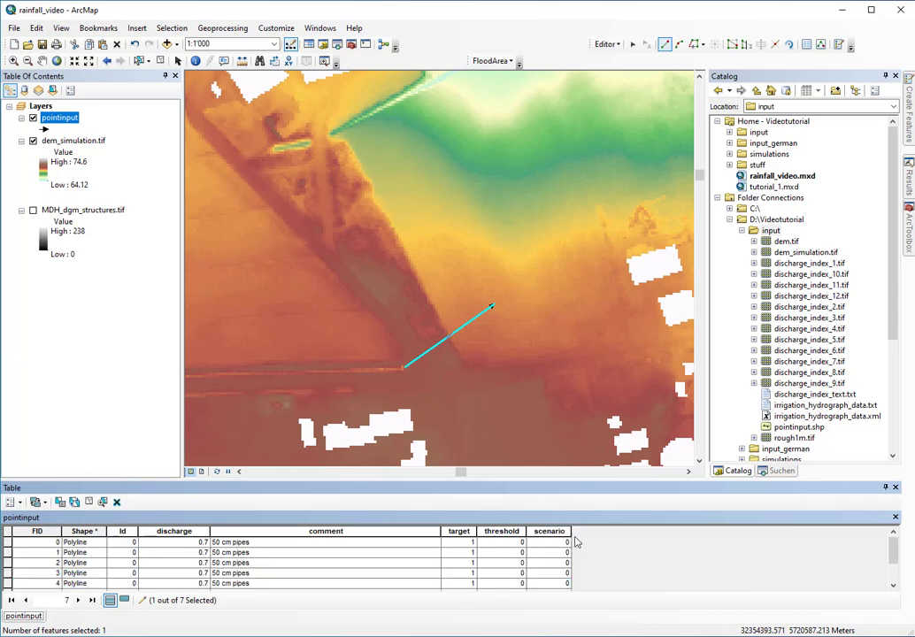
Enter scenario 1 for all seven lines, from FID 0 down to new line FID 18
left_click(566, 546)
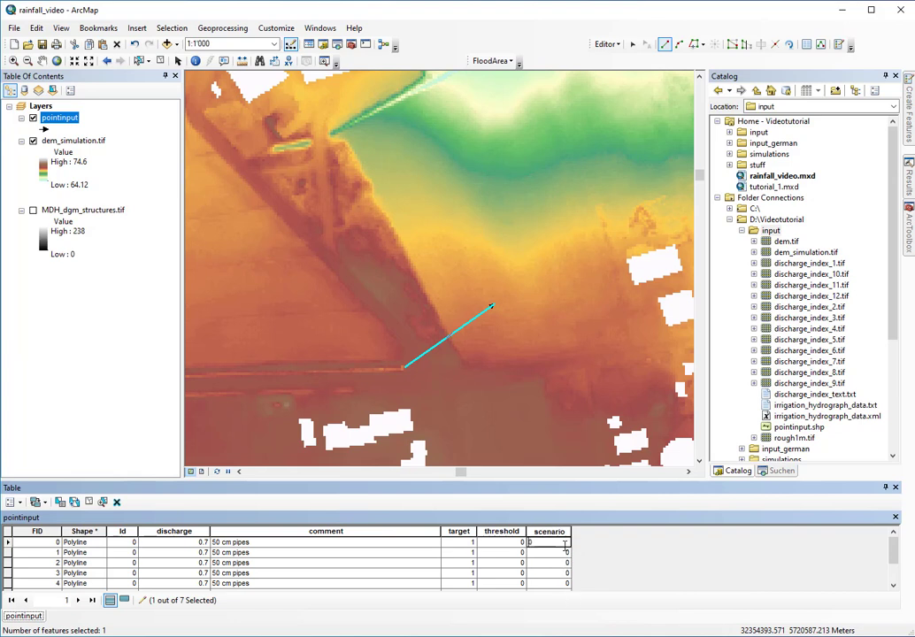
type("1")
key("Return")
type("1")
key("Return")
type("1")
key("Return")
type("1")
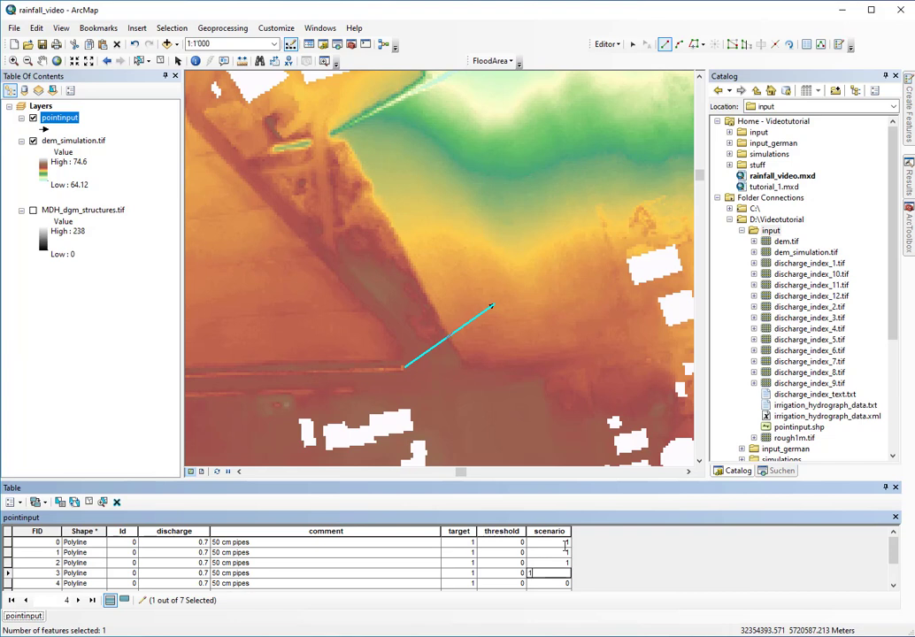
key("Return")
type("1")
key("Return")
type("1")
key("Return")
type("1")
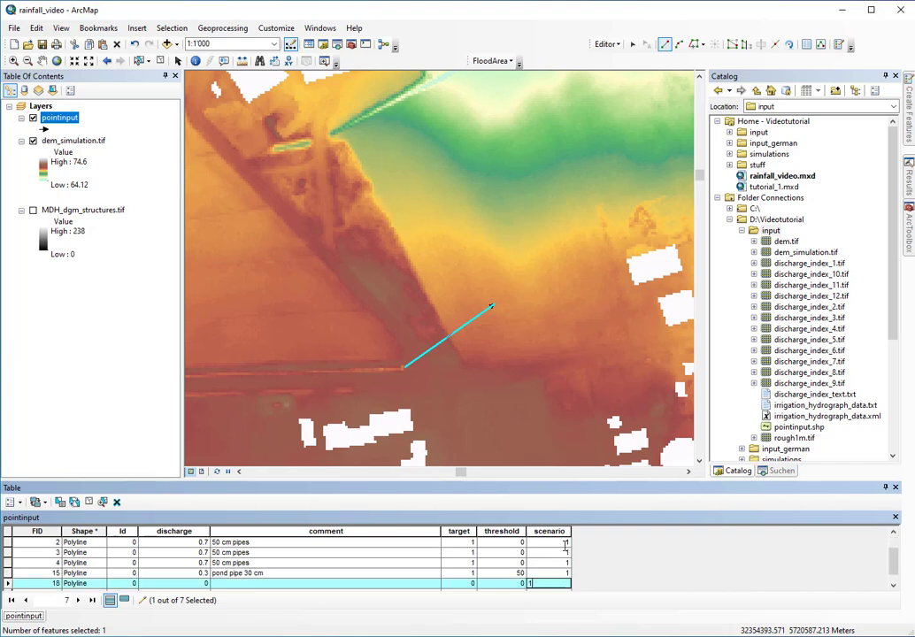
key("Return")
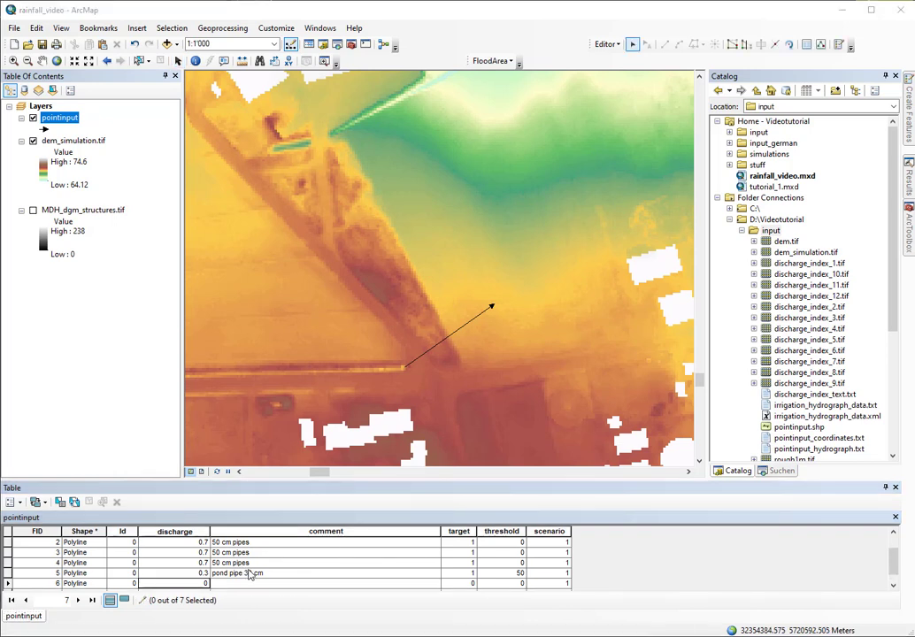
left_click(206, 584)
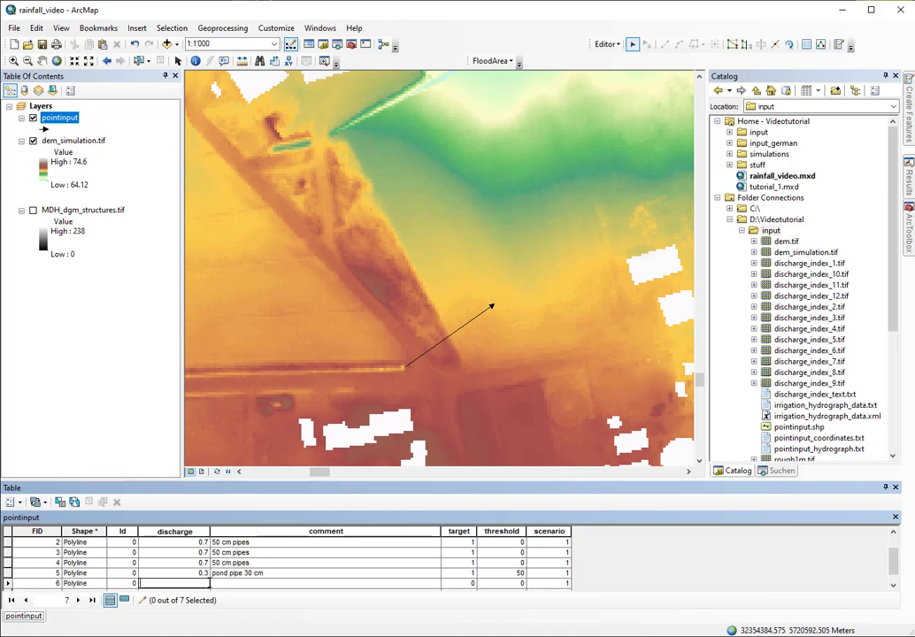
Enter 1 in the new line's discharge cell and save the edits
type("1")
left_click(607, 43)
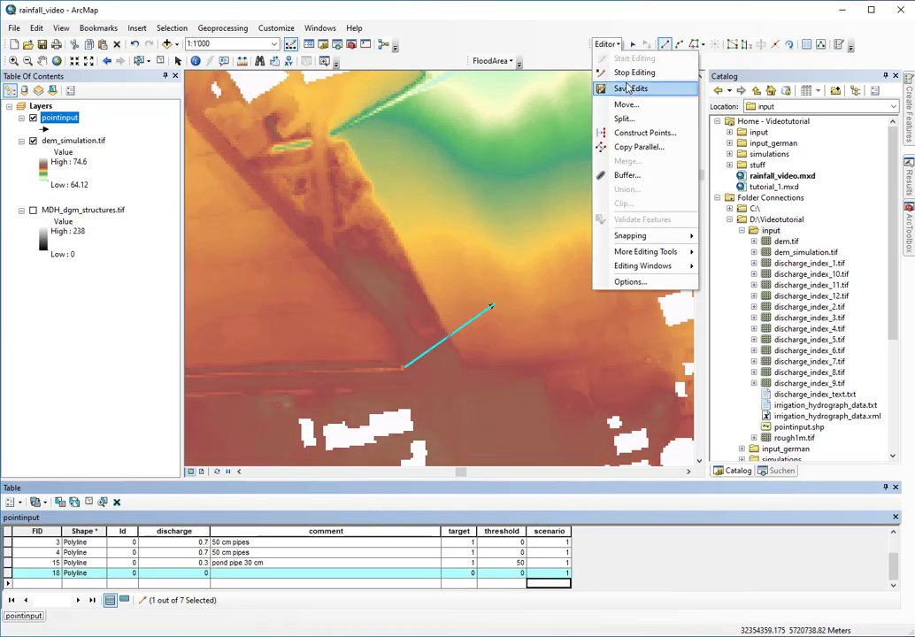
left_click(622, 86)
Stop editing and bring up the FloodArea toolset in ArcToolbox
left_click(607, 43)
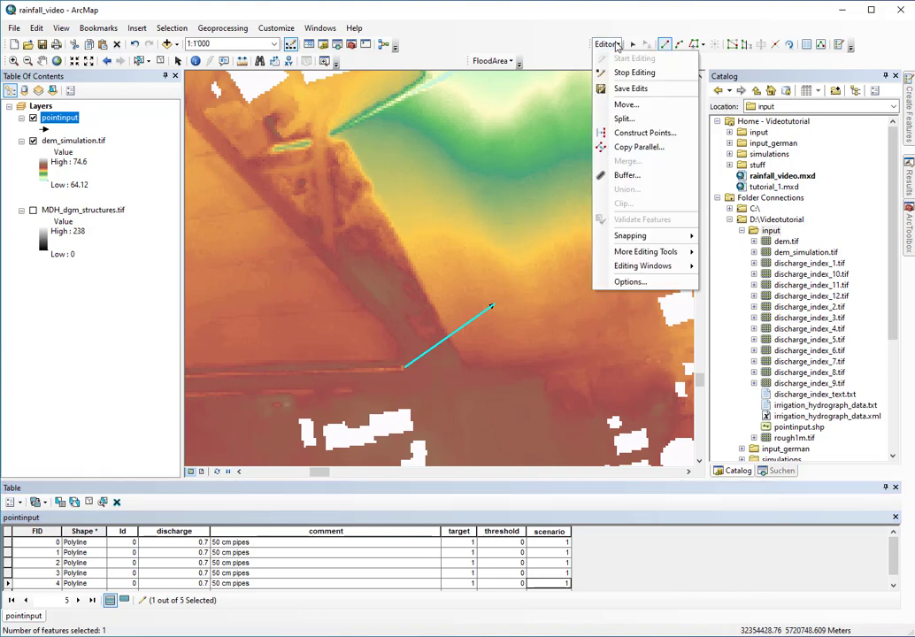
left_click(632, 73)
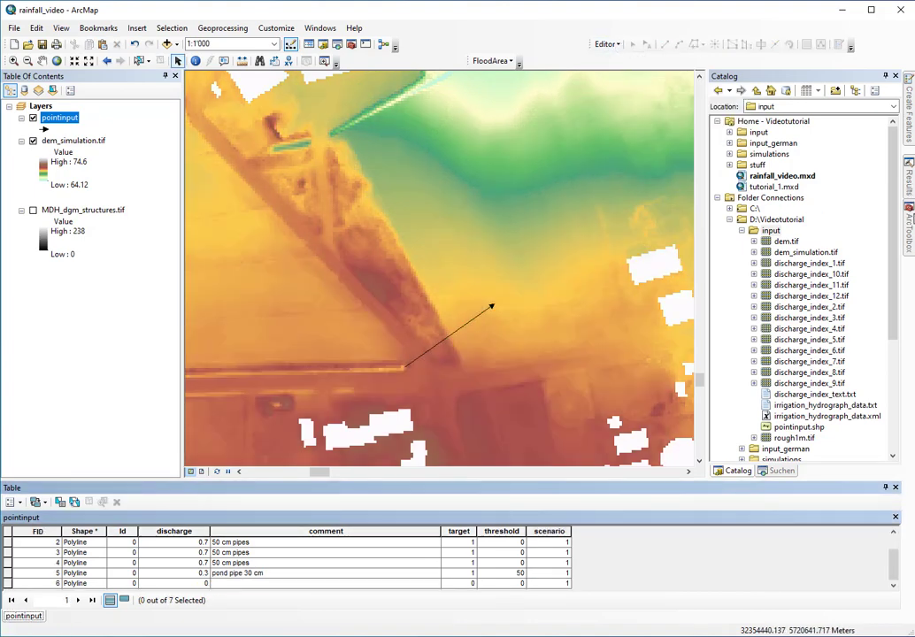
left_click(910, 215)
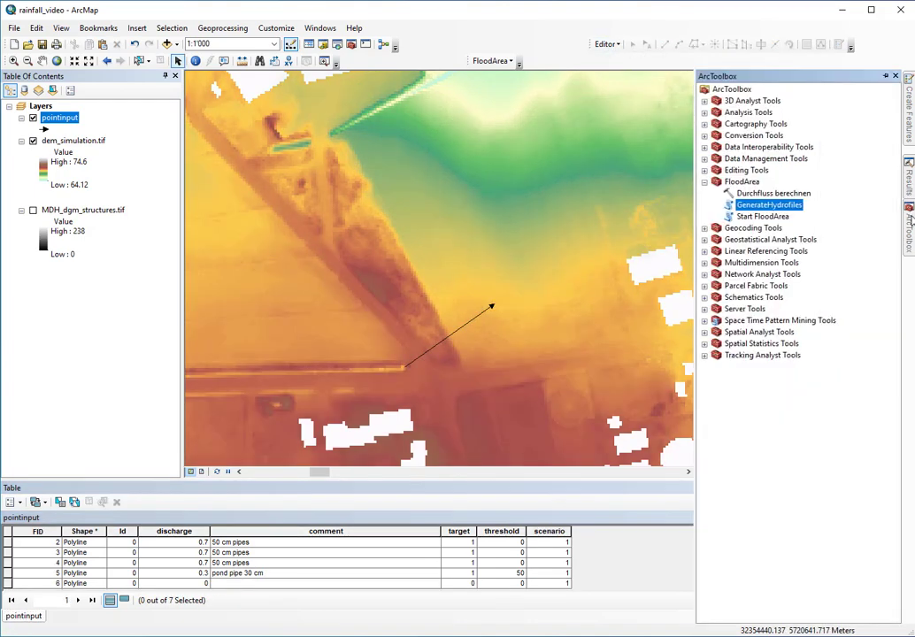
Open GenerateHydrofiles with input\pointinput.shp as the input lines
double_click(768, 205)
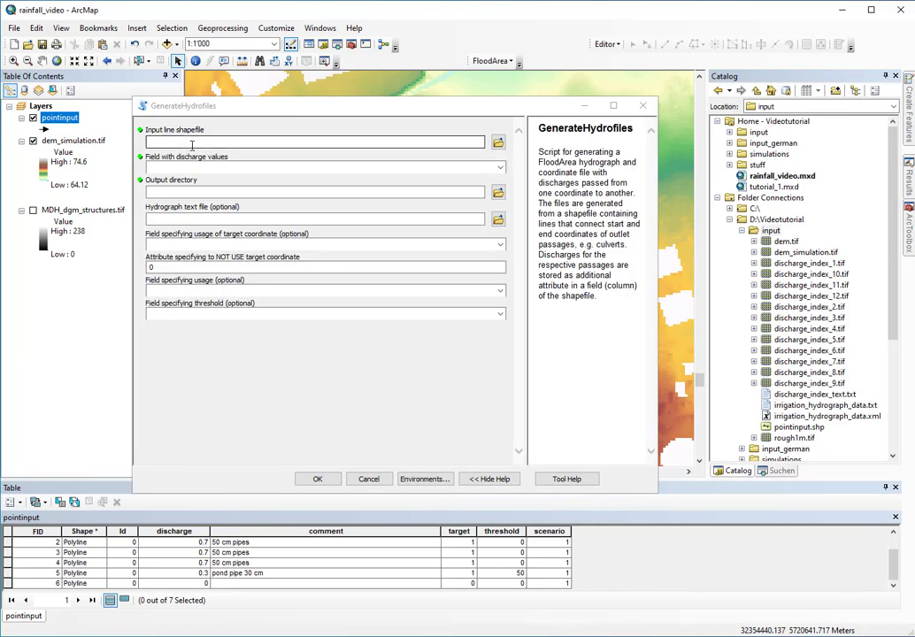
left_click(497, 144)
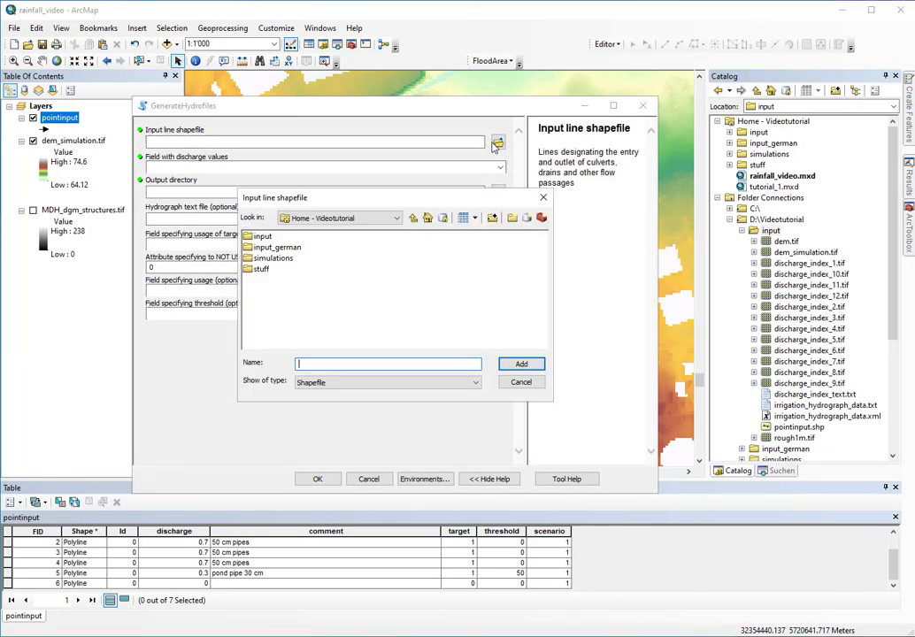
double_click(262, 237)
left_click(266, 237)
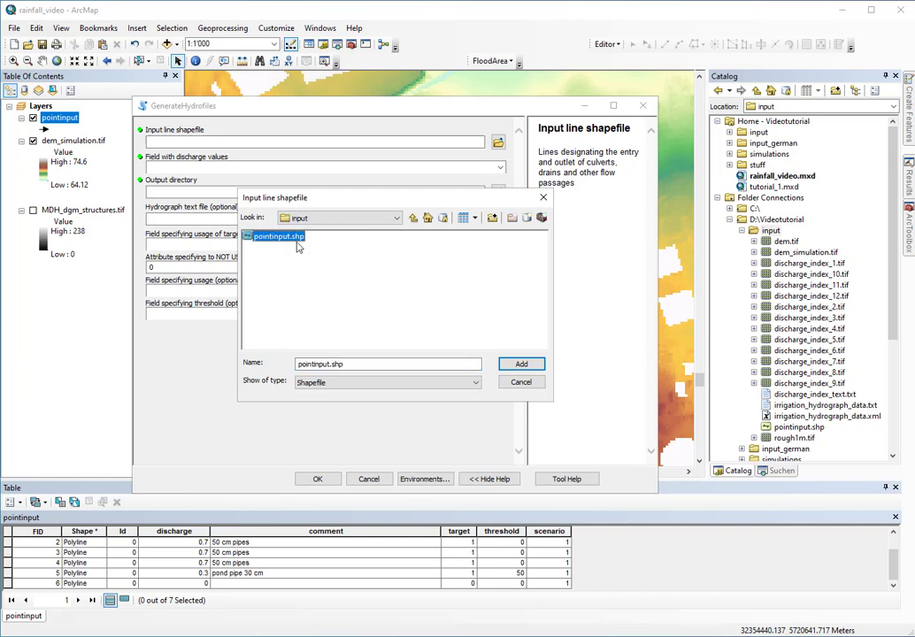
left_click(521, 364)
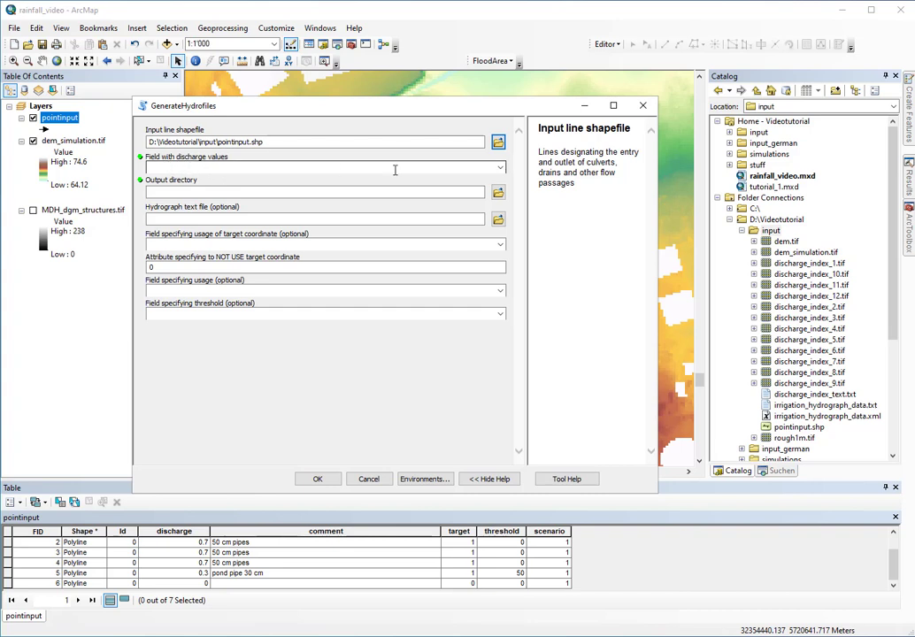
Choose discharge as the discharge field and D:\Videotutorial\input as the output directory
left_click(498, 168)
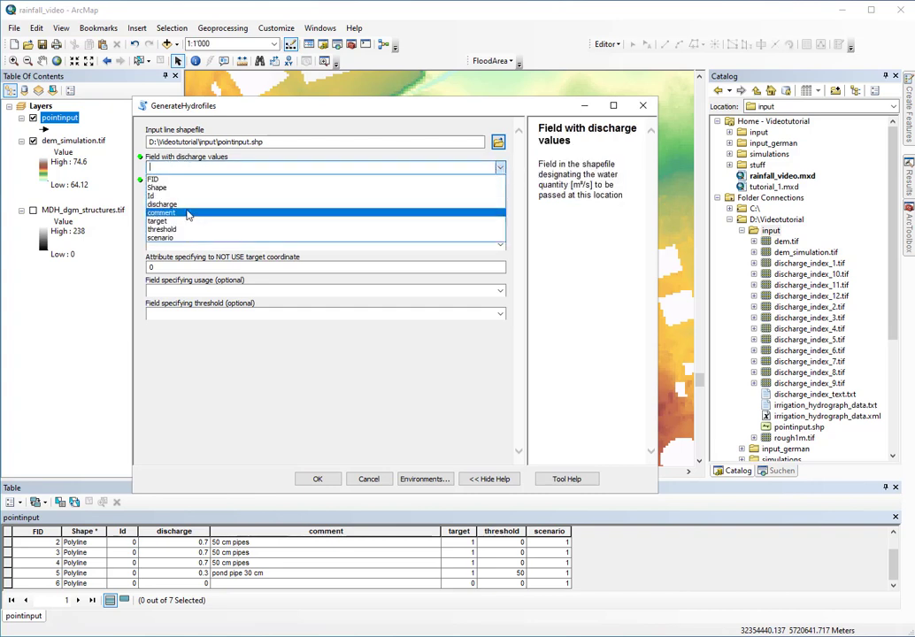
left_click(189, 210)
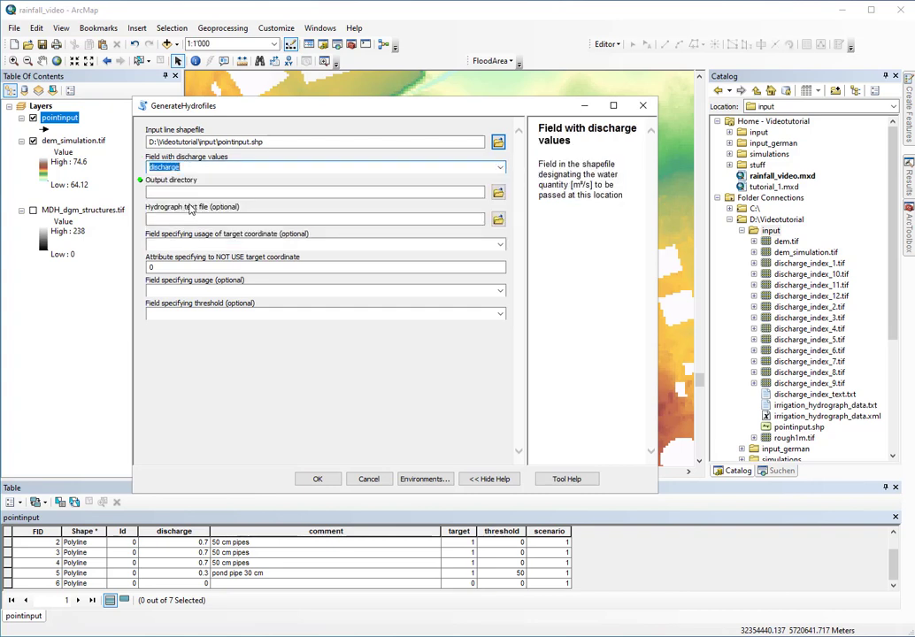
left_click(499, 192)
left_click(413, 218)
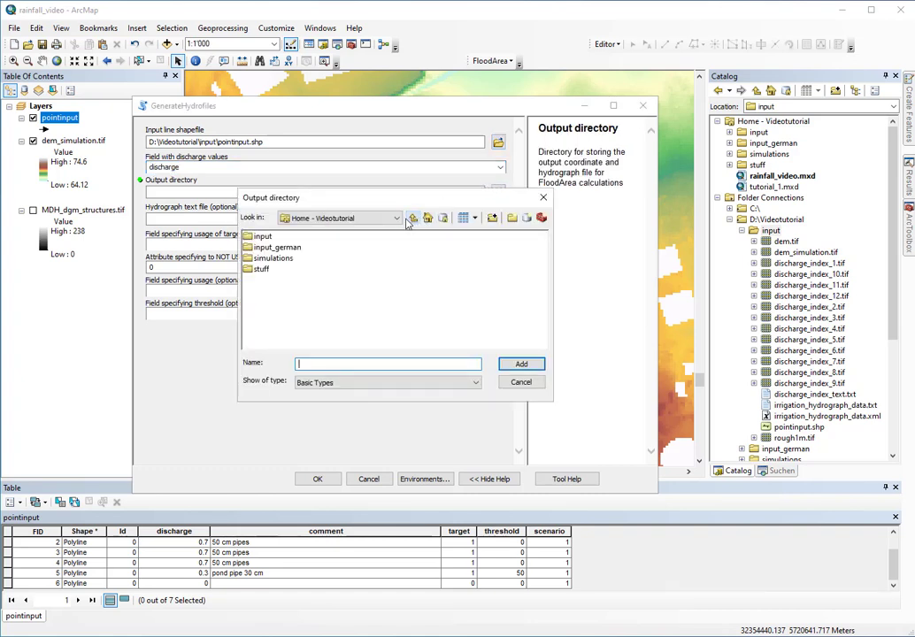
left_click(263, 236)
left_click(522, 368)
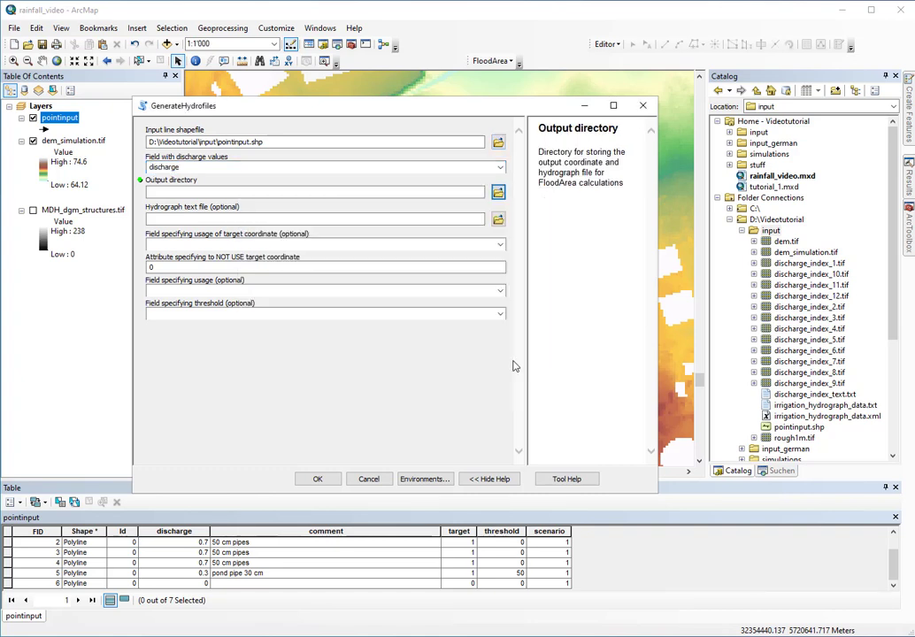
left_click(151, 219)
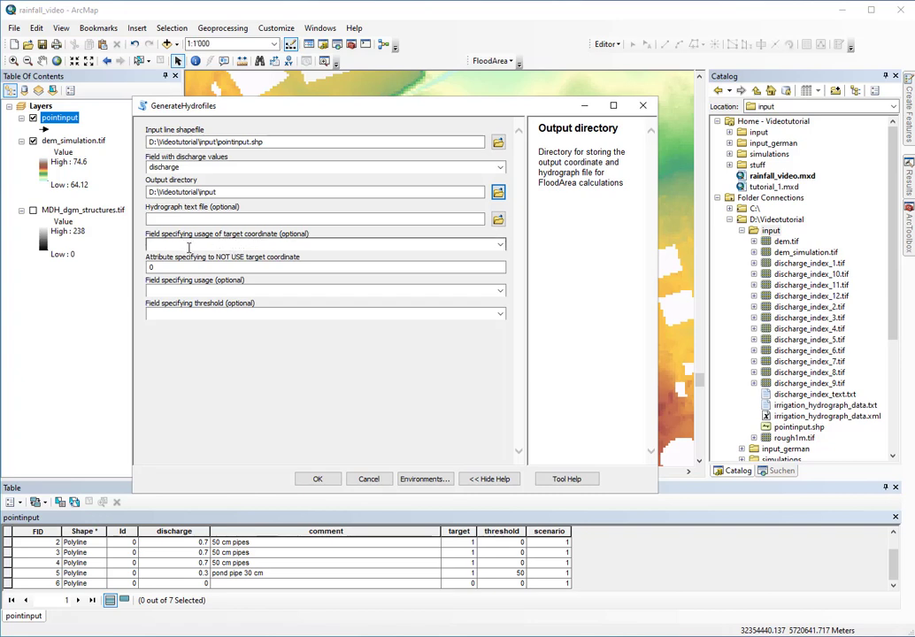
Set target, scenario and threshold as the target, usage and threshold fields, then run GenerateHydrofiles
left_click(500, 245)
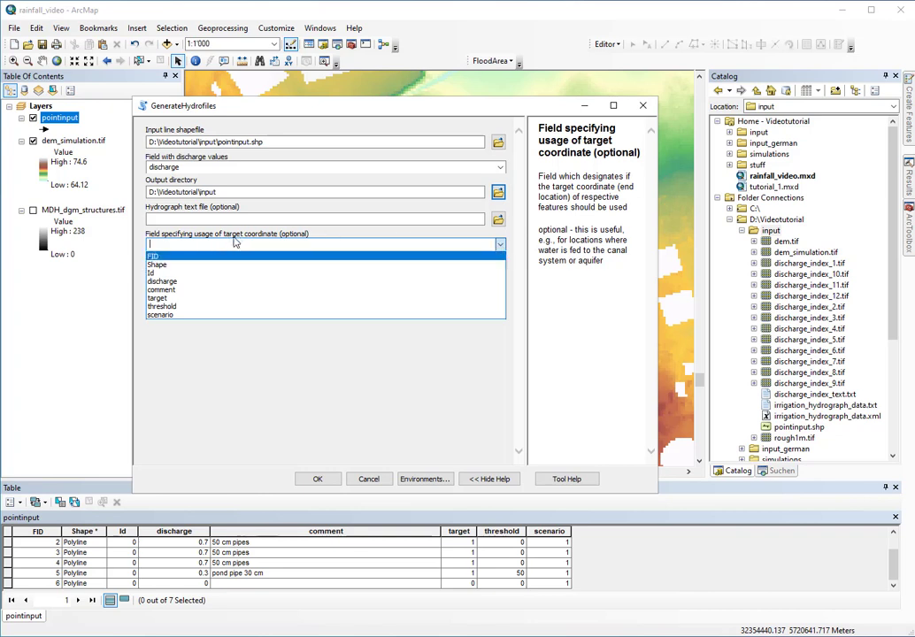
left_click(163, 298)
left_click(151, 265)
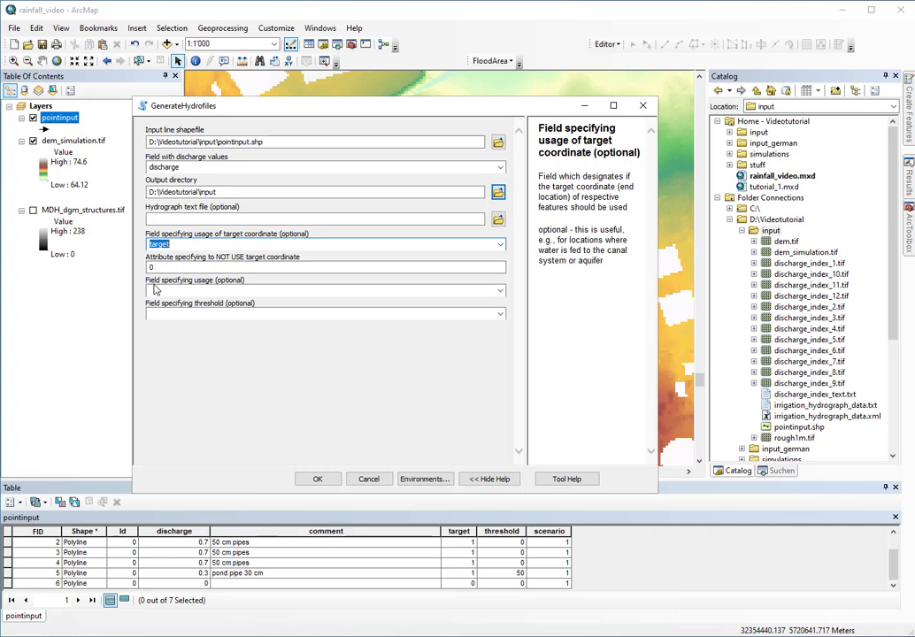
left_click(497, 293)
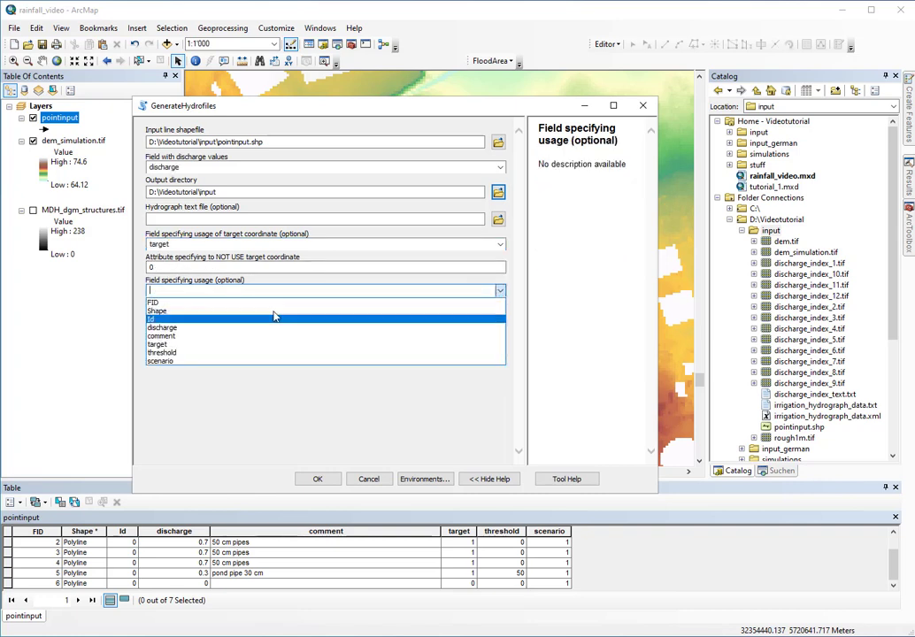
left_click(177, 361)
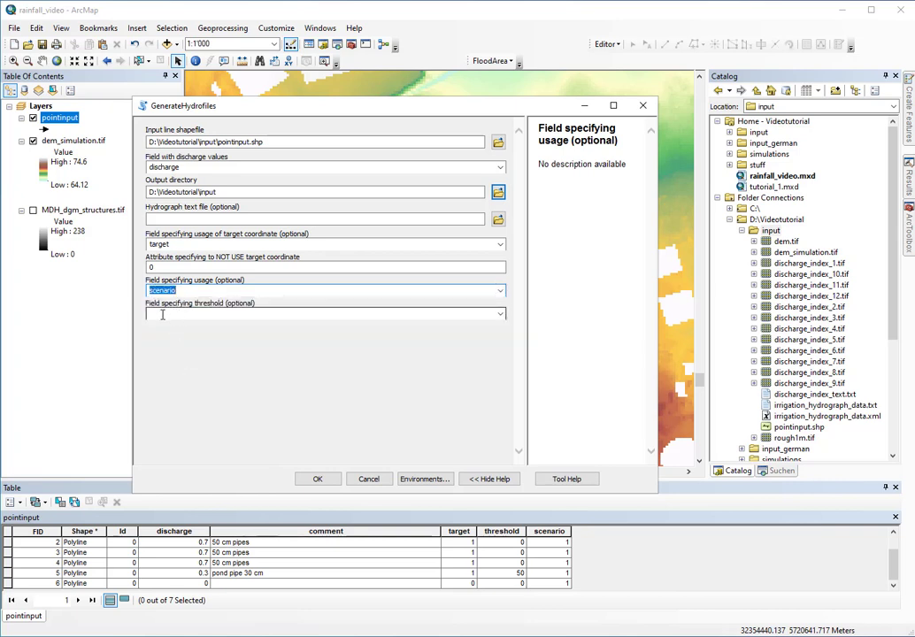
left_click(498, 313)
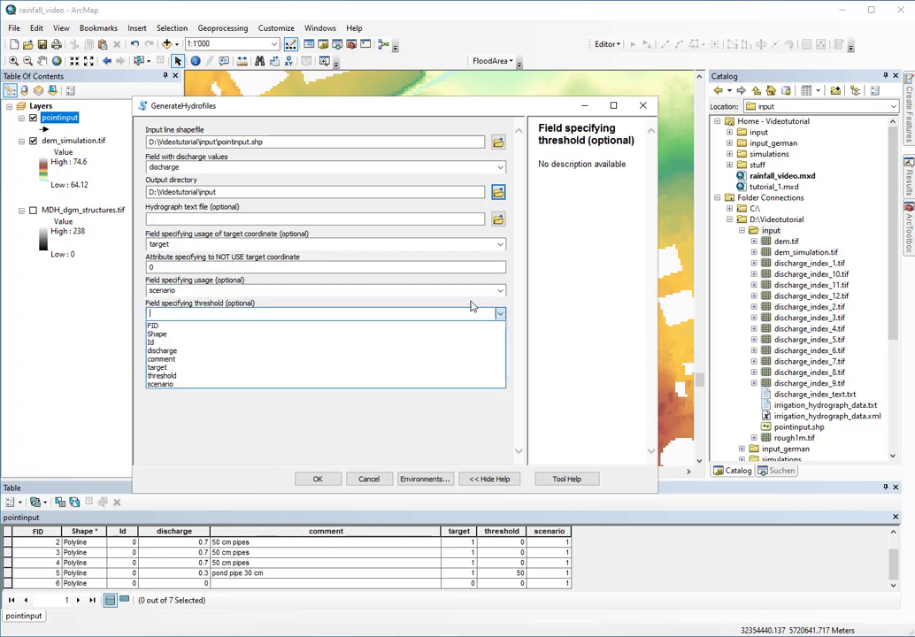
left_click(190, 375)
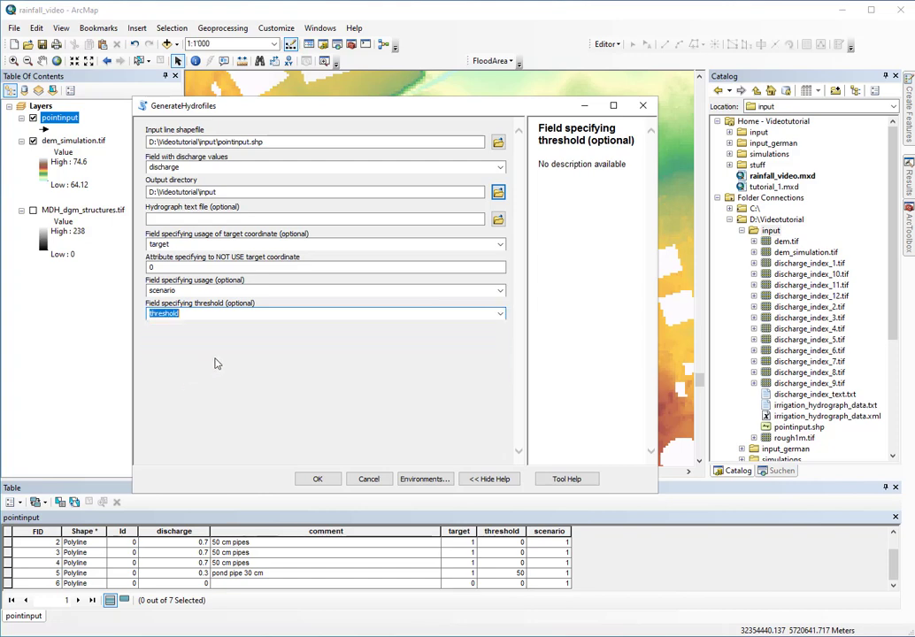
left_click(319, 480)
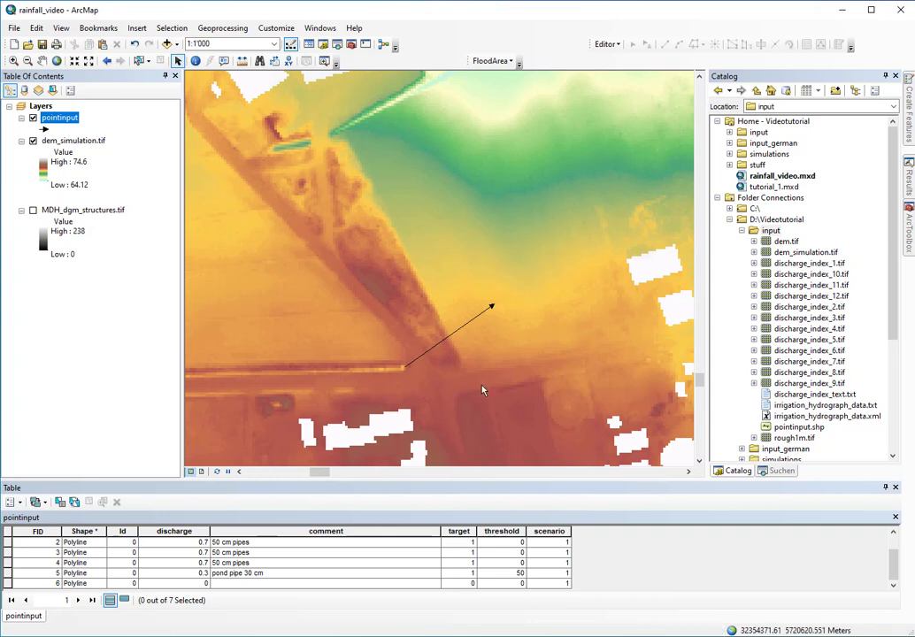
Refresh the input folder in Catalog and switch to it in File Explorer
right_click(771, 230)
left_click(802, 296)
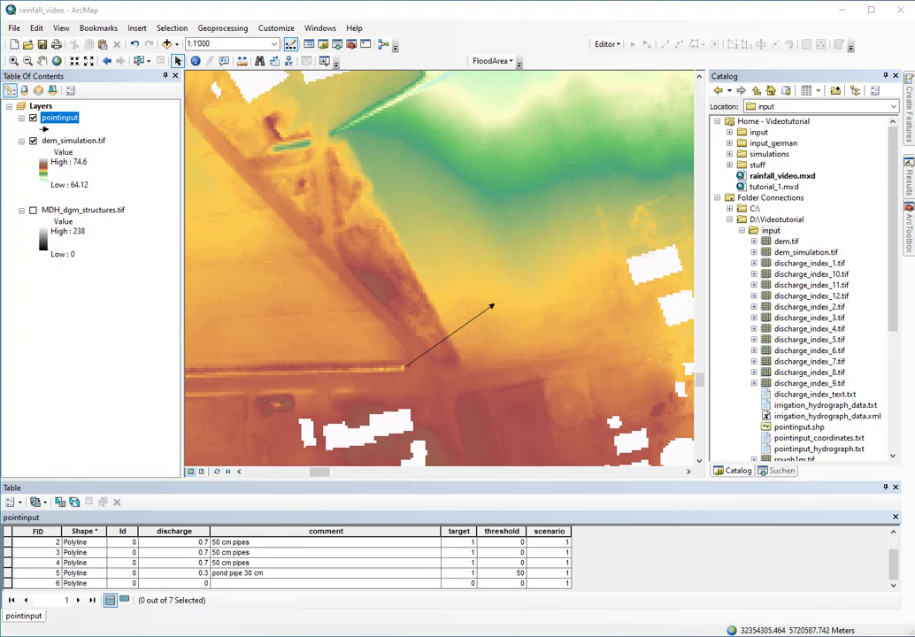
key("alt+Tab")
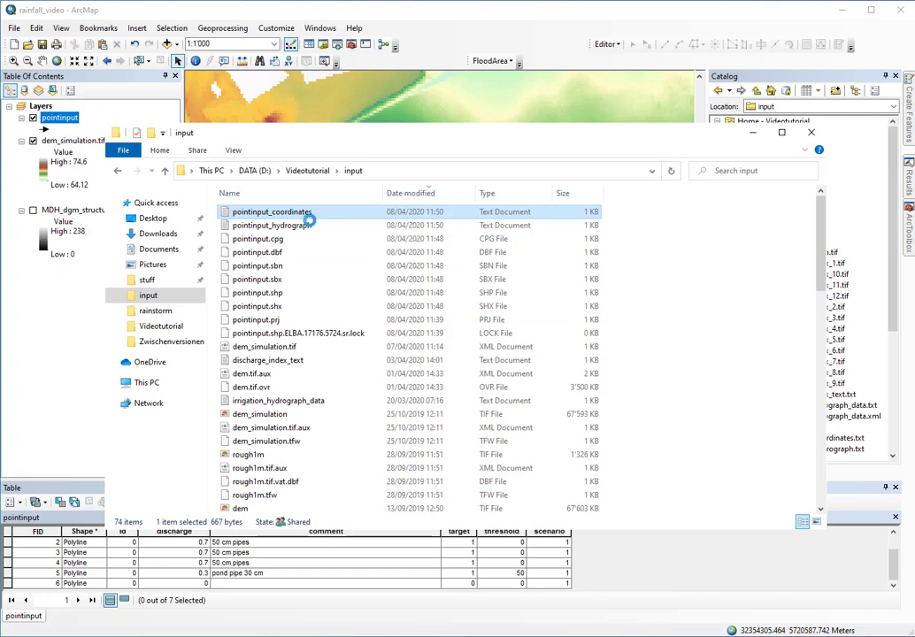
Open pointinput_coordinates.txt in Notepad++ to review its 13 points, then return to Explorer
right_click(301, 215)
left_click(343, 265)
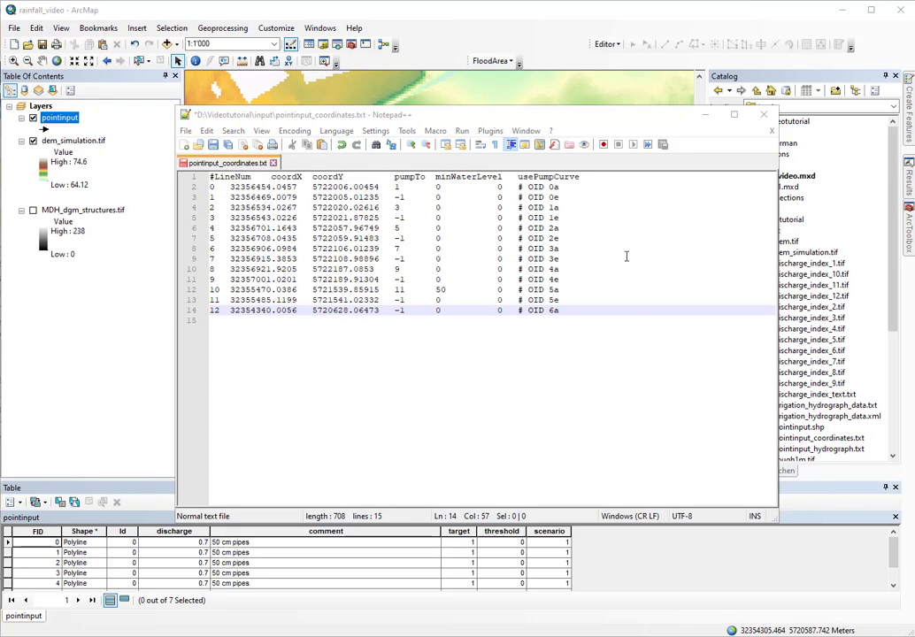
key("alt+Tab")
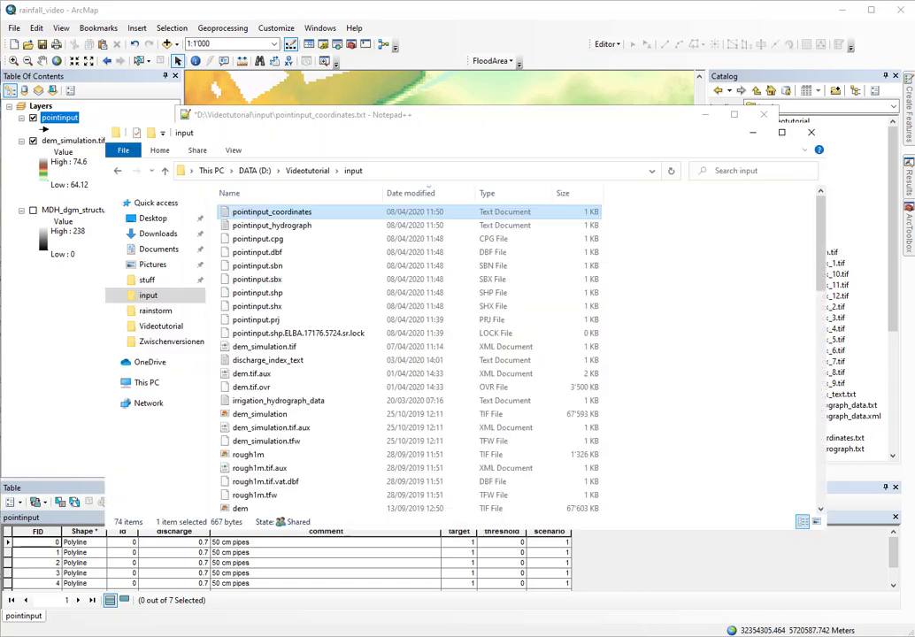
Review pointinput_hydrograph.txt's discharges for times 0 and 8760 in Notepad++, then return to the coordinates file
right_click(291, 230)
left_click(319, 279)
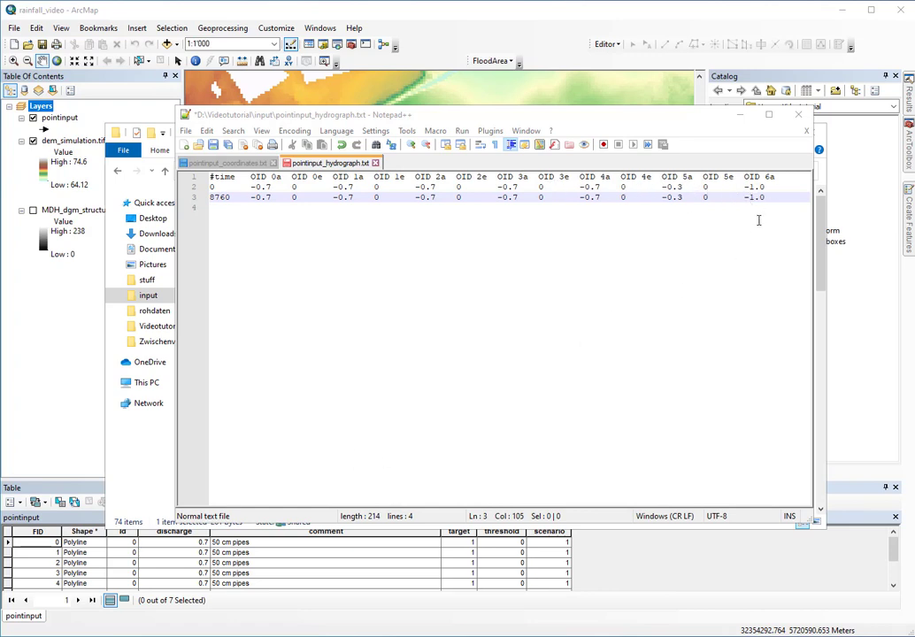
scroll(103, 567, "down", 2)
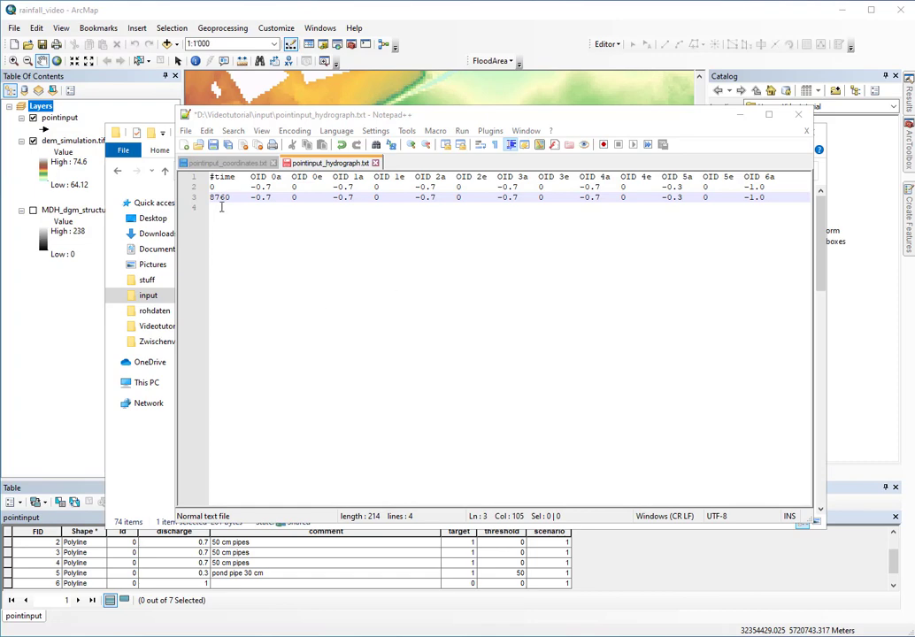
left_click(211, 166)
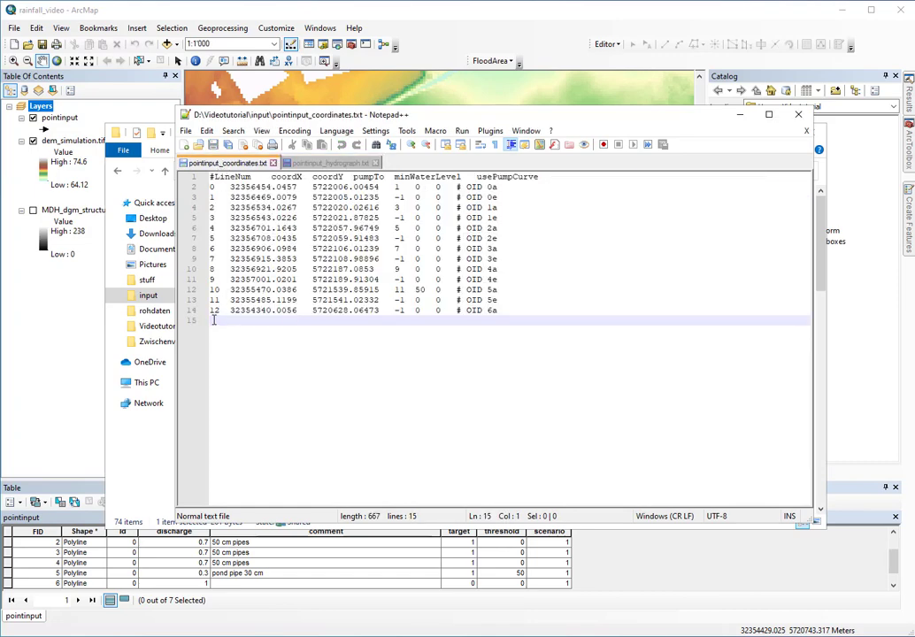
Add row 13 with coordinates 32356427.9215, 5721881.59402, values -1, 0, 0 and comment '# OID 7a'
type("13")
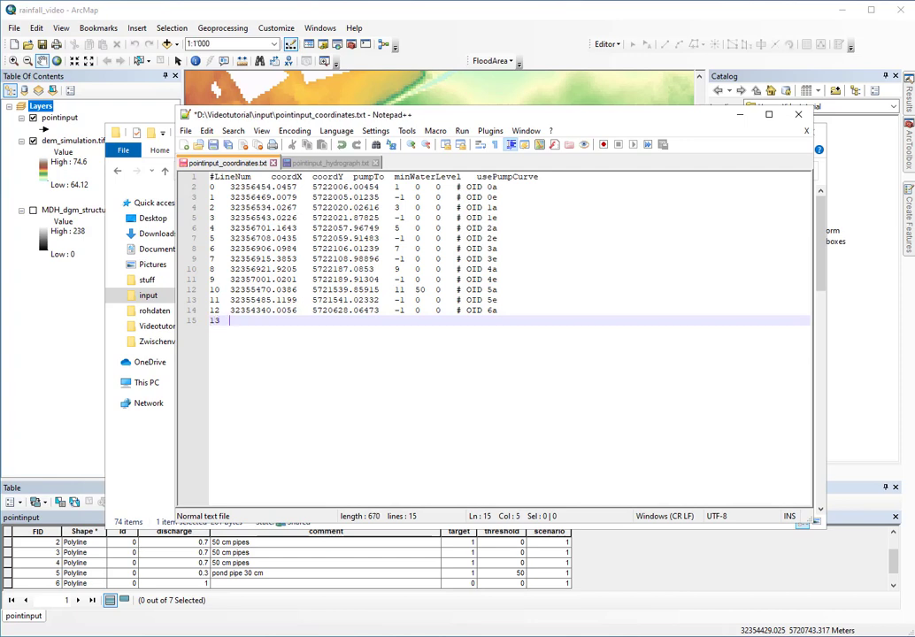
key("alt+Tab")
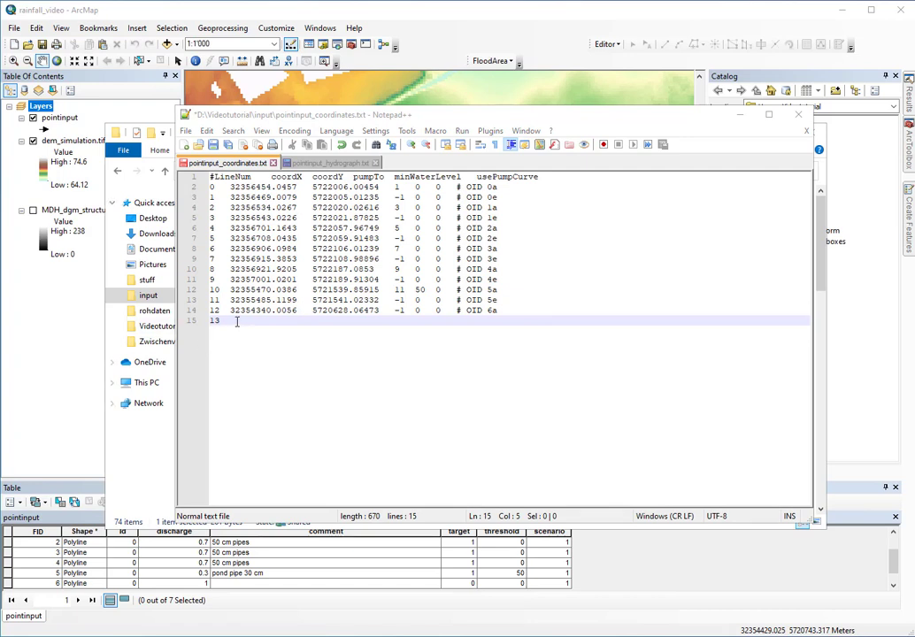
left_click(280, 360)
type("32356427.9215\t5721881.59402")
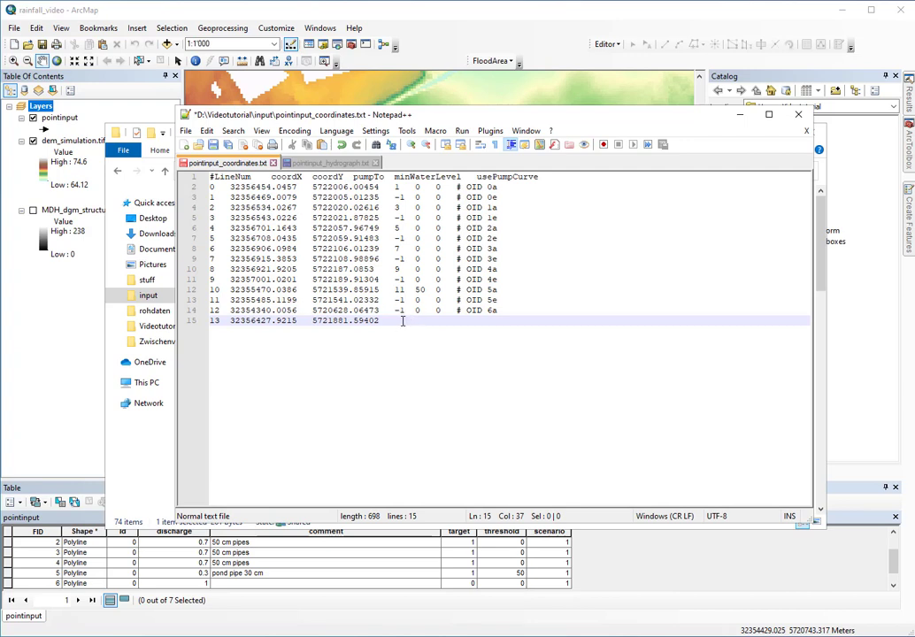
type("1")
key("Tab")
type("0    ")
type("0")
key("Tab")
type("# OID 7a")
Add an 'OID 7a' column heading to the header row of pointinput_hydrograph.txt
left_click(326, 165)
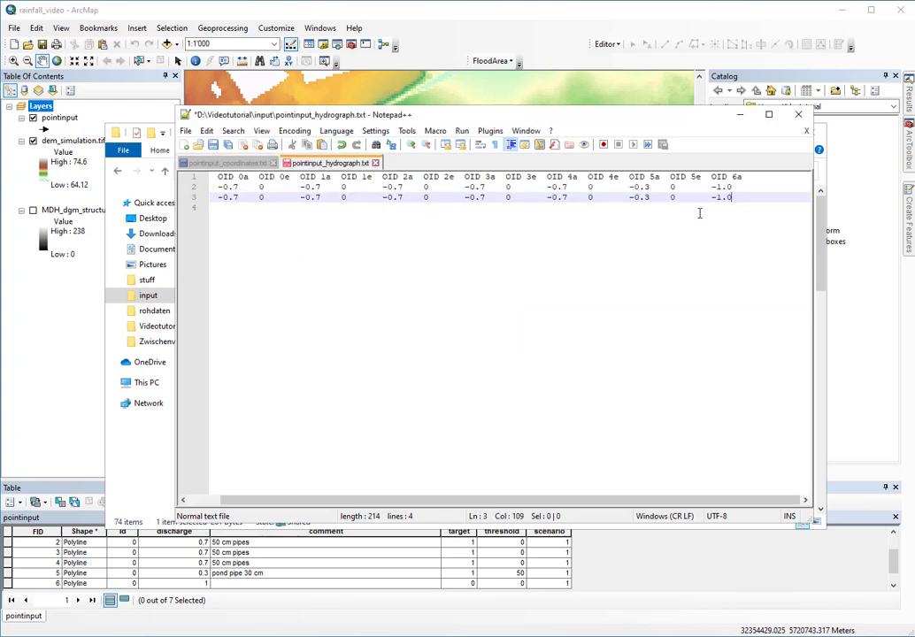
left_click(748, 178)
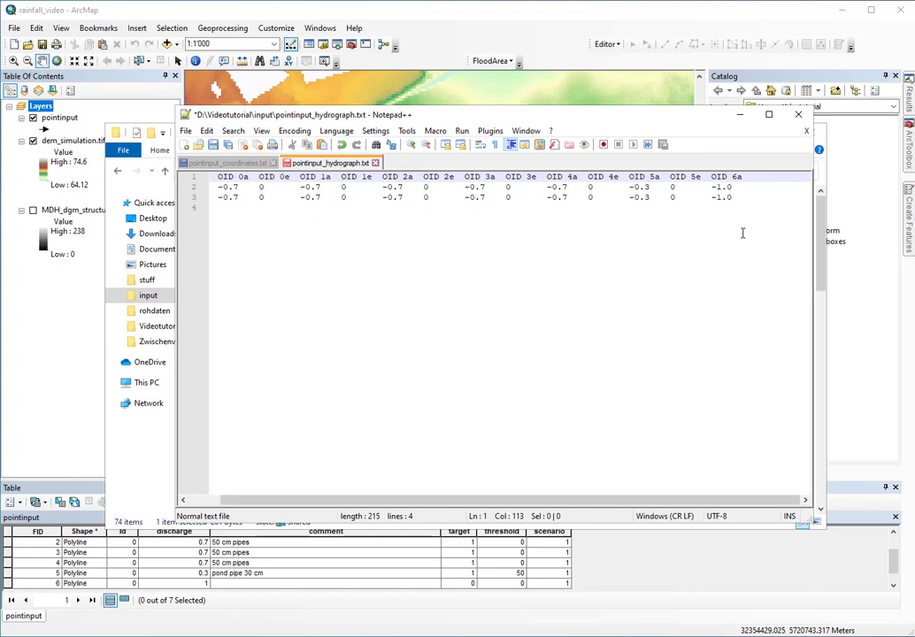
type("OID ")
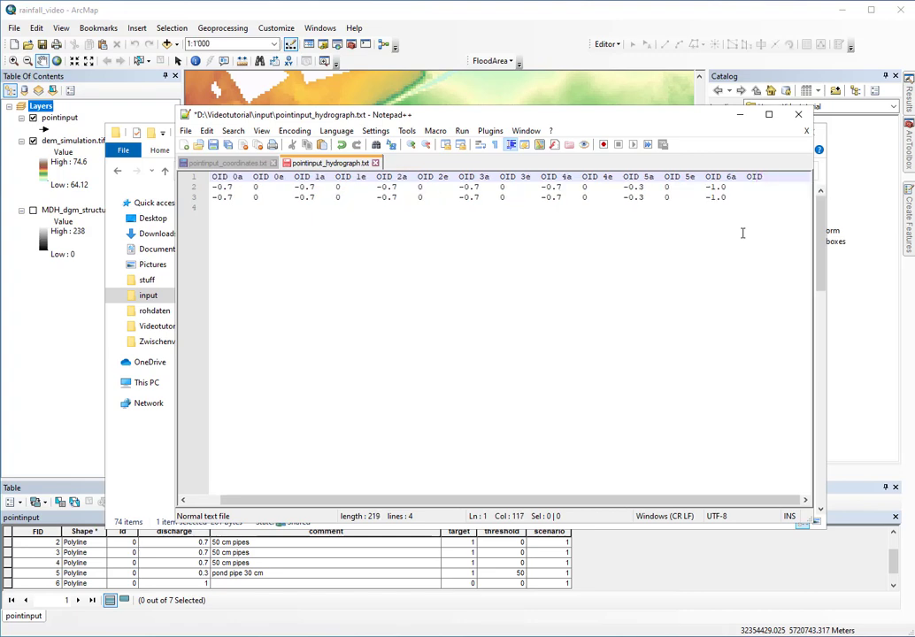
type("7a")
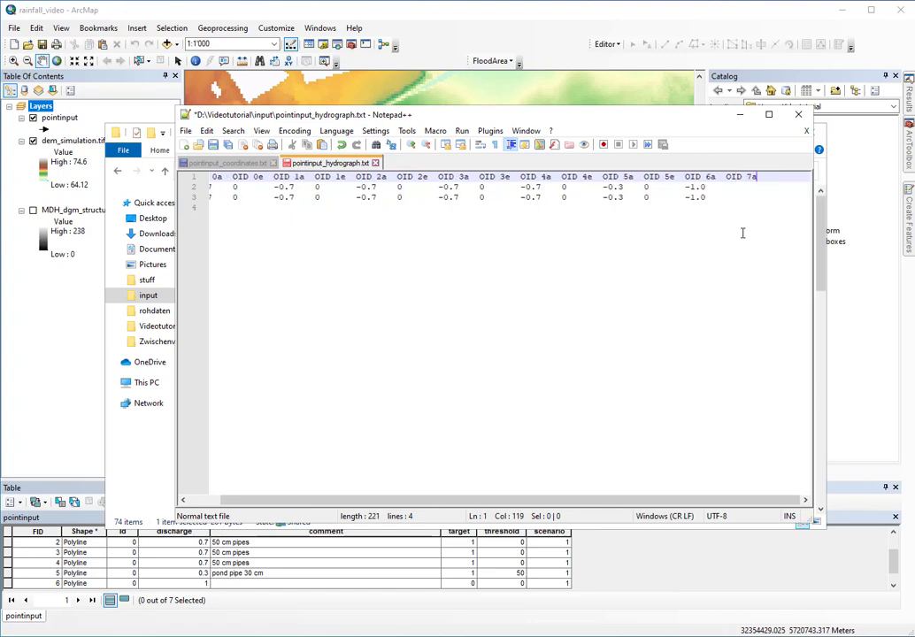
Enter 1.5 for OID 7a in the time-0 row and begin a value in the next row
left_click(735, 186)
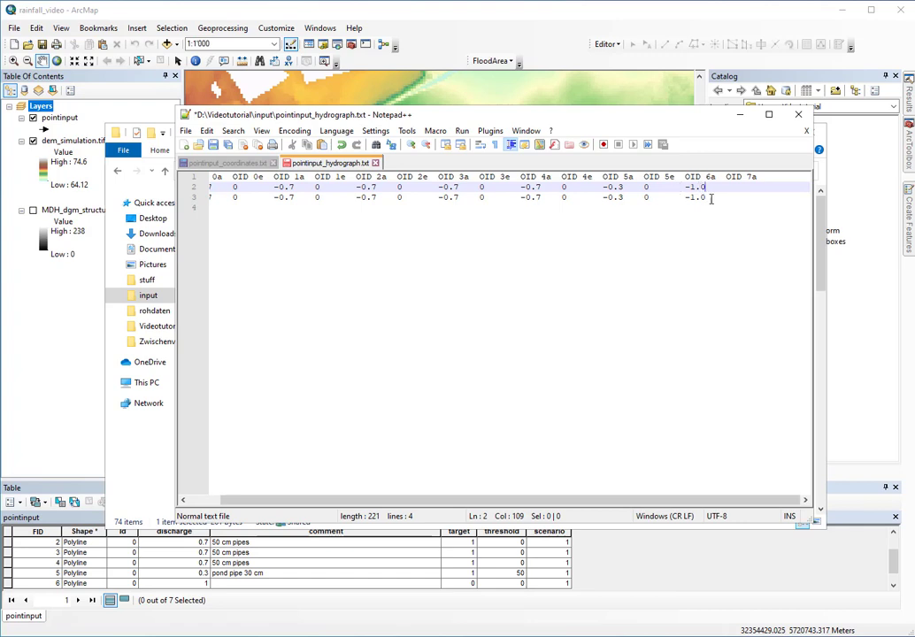
key("Tab")
type("1.5")
left_click(732, 198)
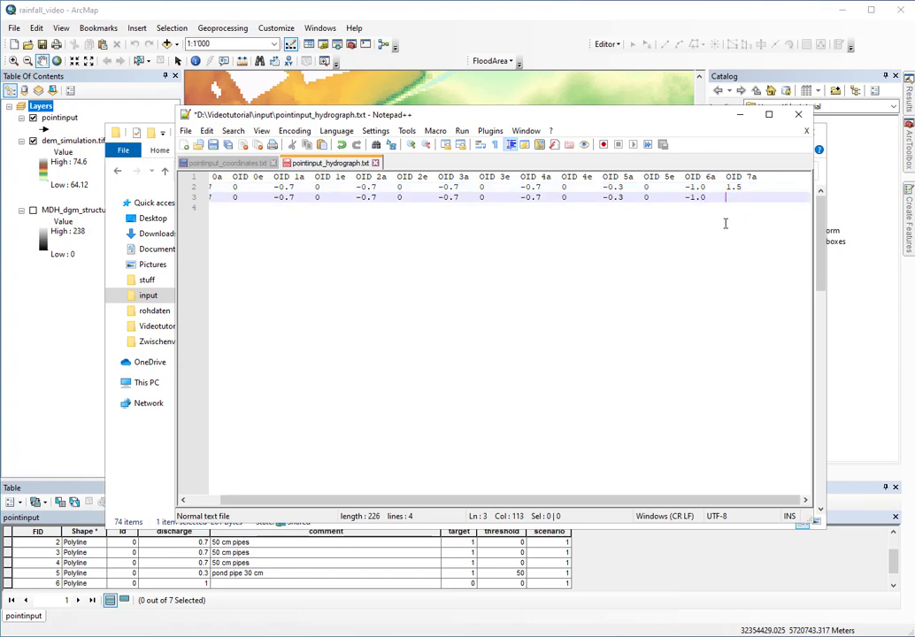
type("1.")
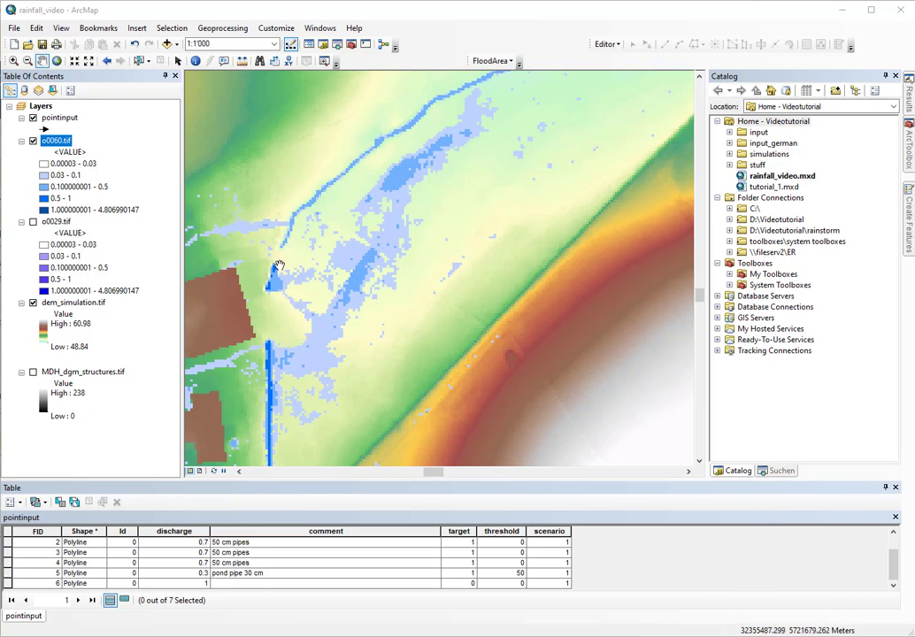
Jump to the with_pumps bookmark and zoom around the pump arrow to inspect the o0060.tif flood depths
scroll(271, 347, "up", 2)
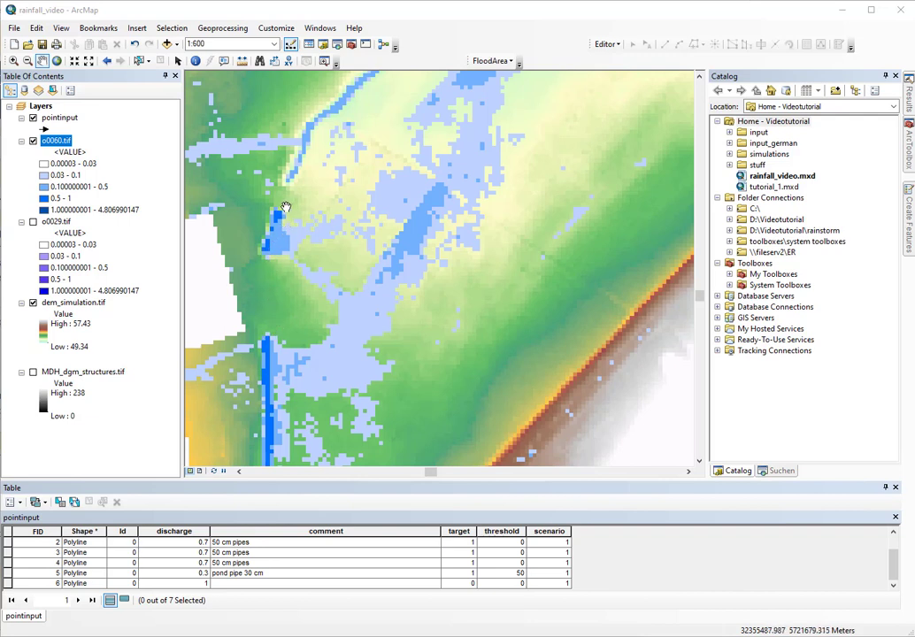
left_click(98, 28)
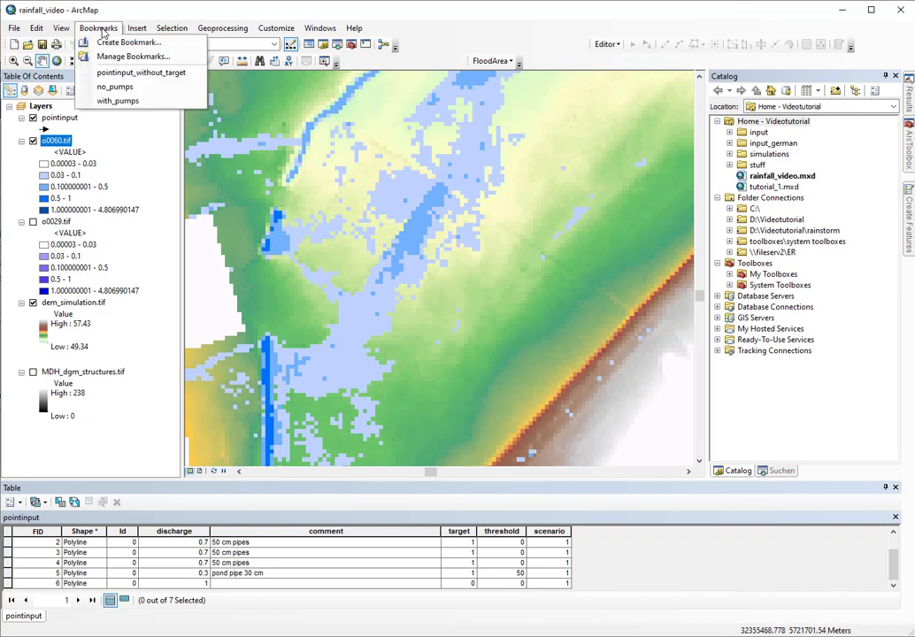
left_click(123, 103)
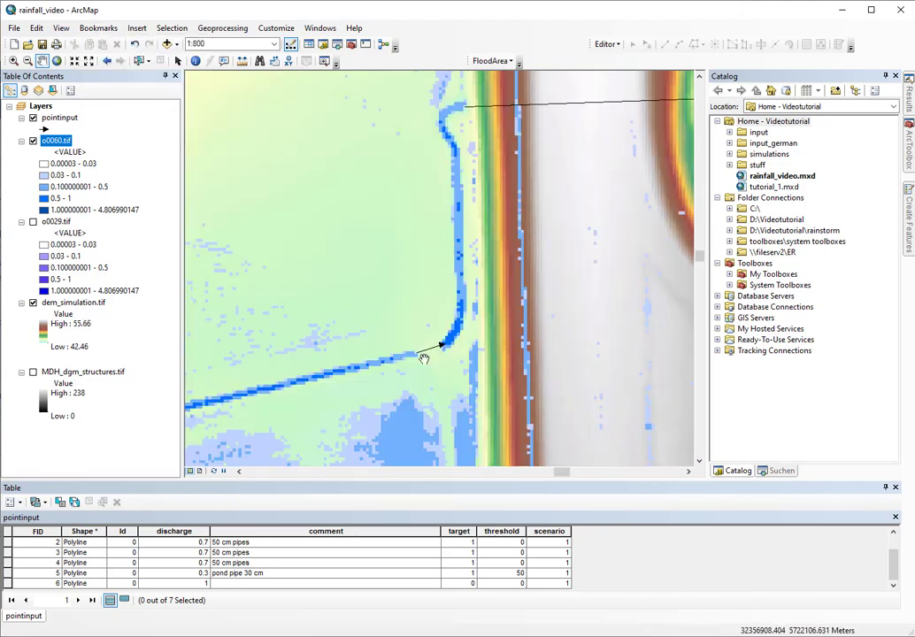
scroll(404, 358, "up", 2)
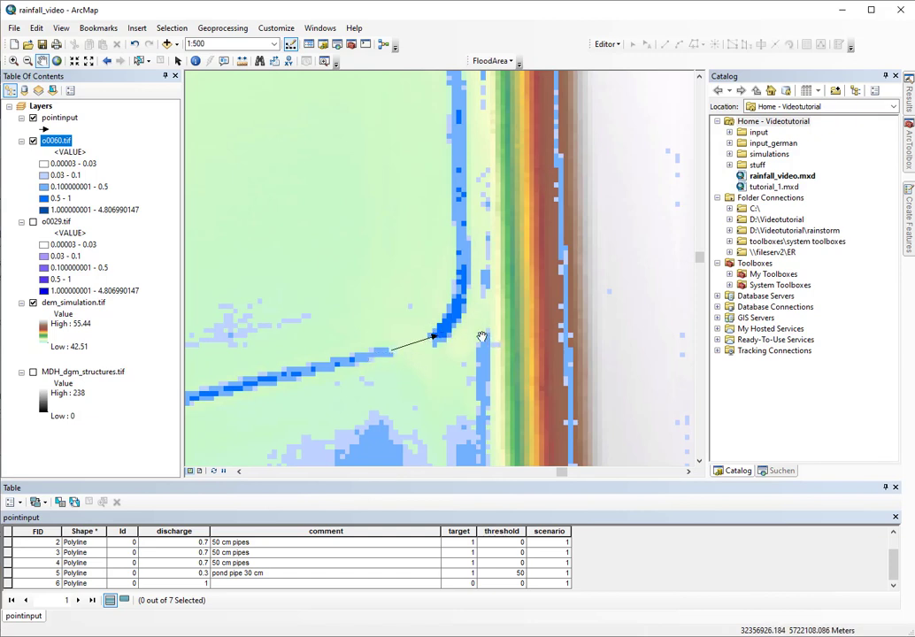
scroll(409, 296, "down", 1)
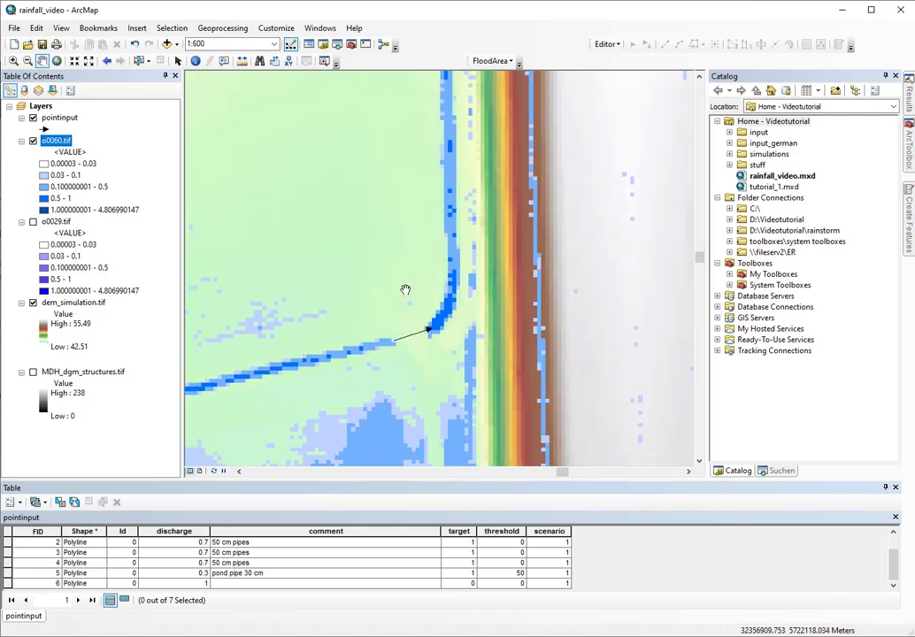